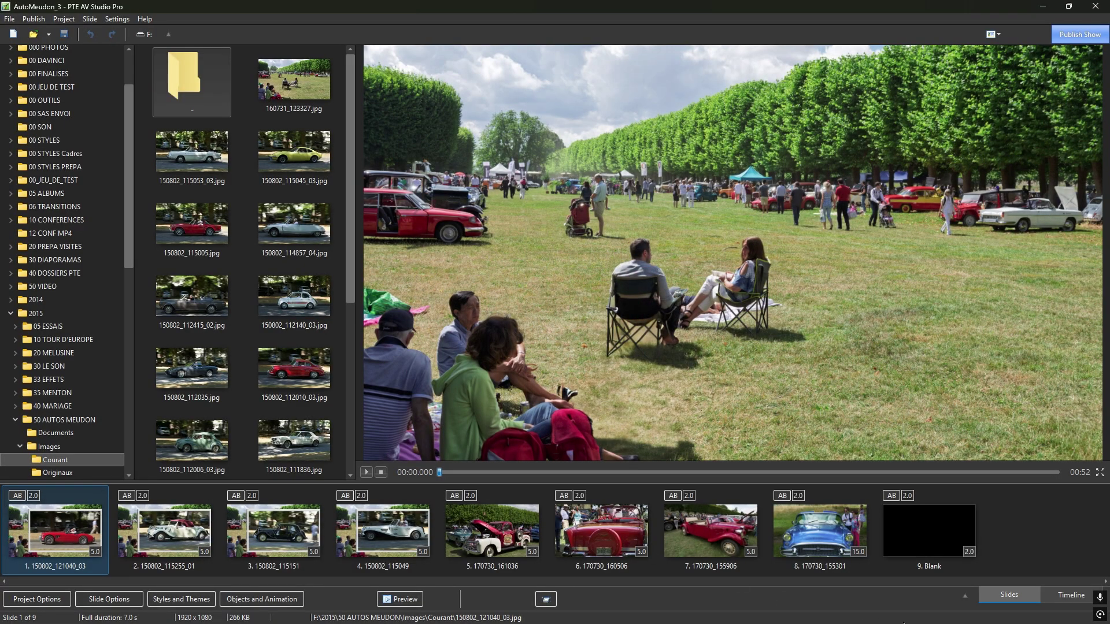
click(1037, 535)
drag(1037, 536, 3, 559)
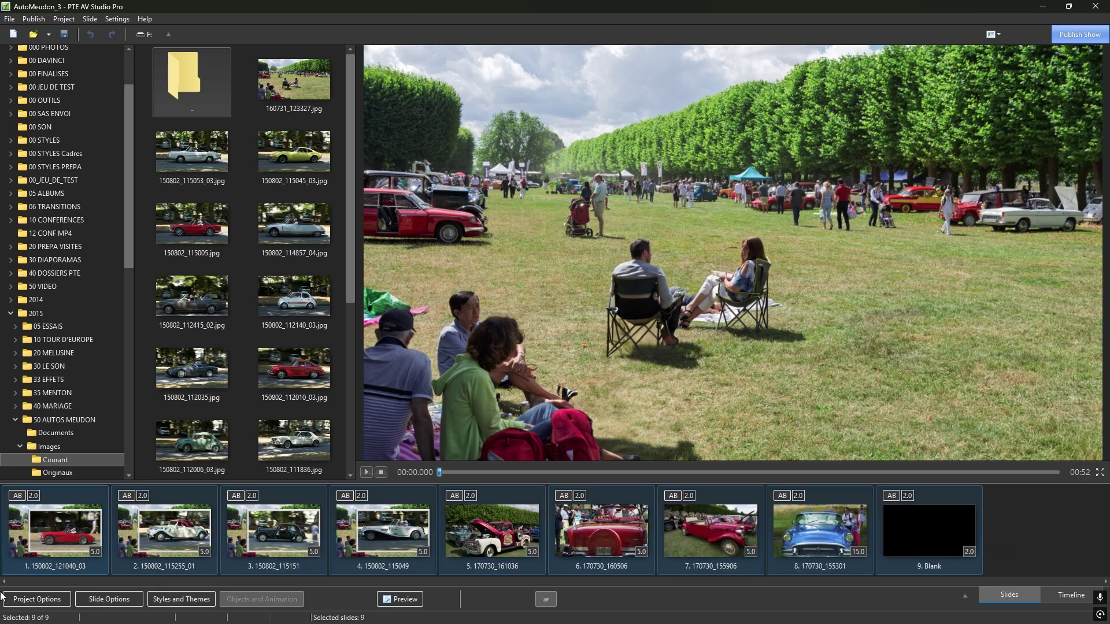
- Create a new project named Project1 with a 16:9 aspect ratio
click(9, 19)
click(31, 33)
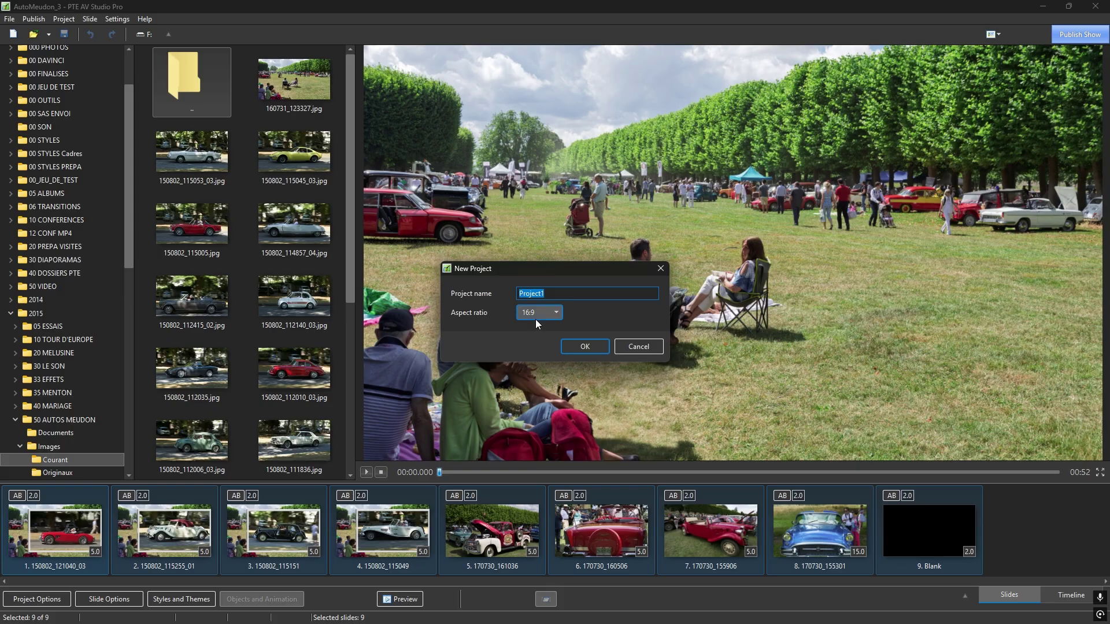
click(580, 346)
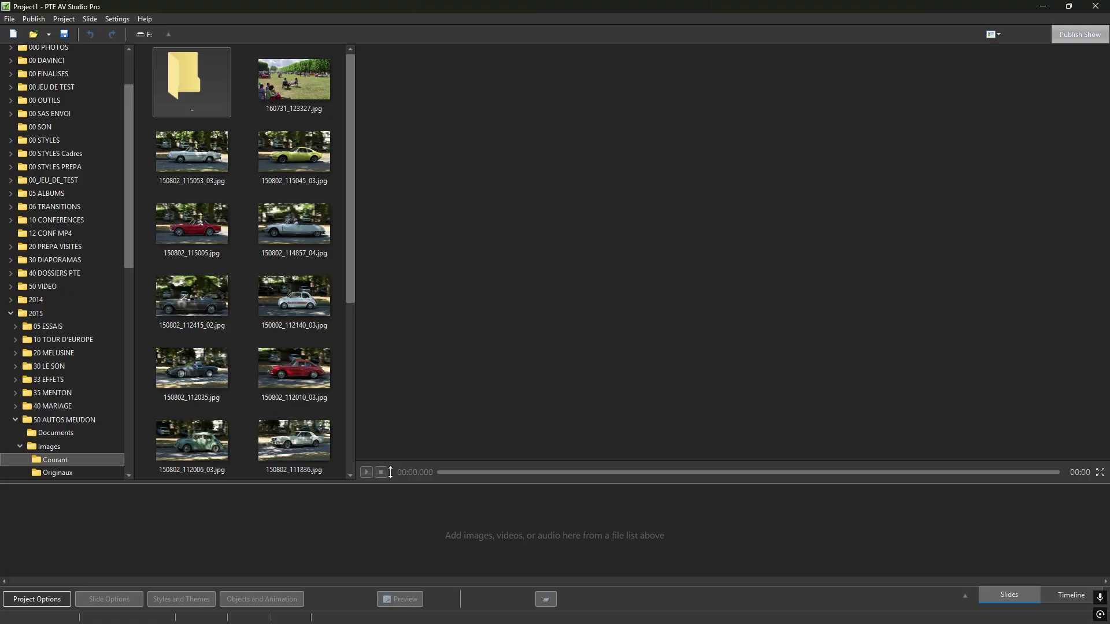
- Set the project background to the image 160731_123327.jpg from the Courant folder
click(30, 600)
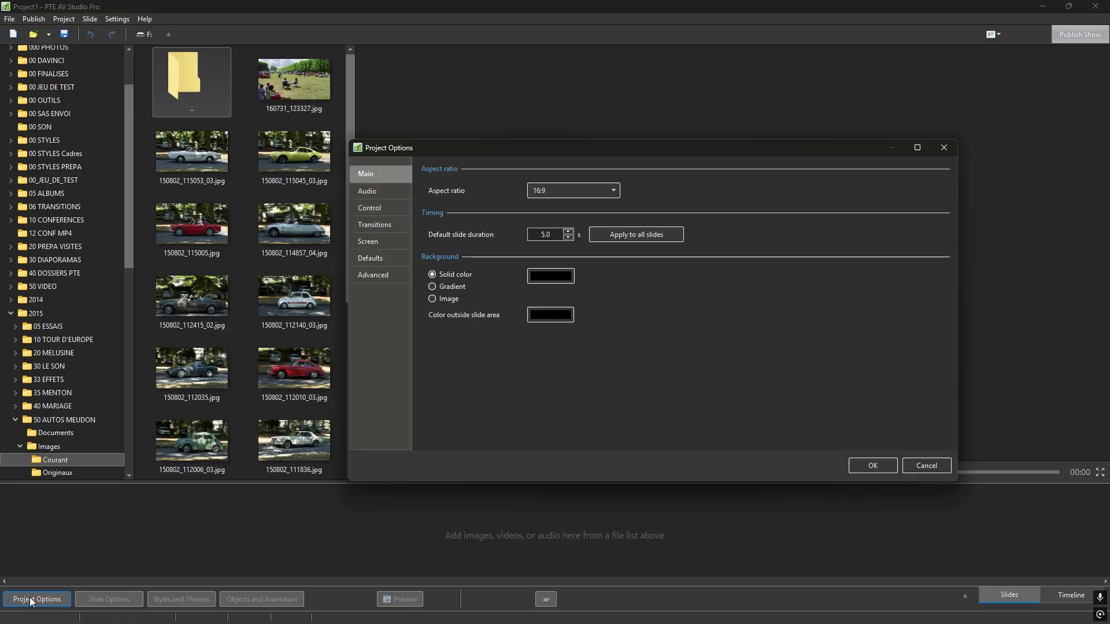
click(434, 298)
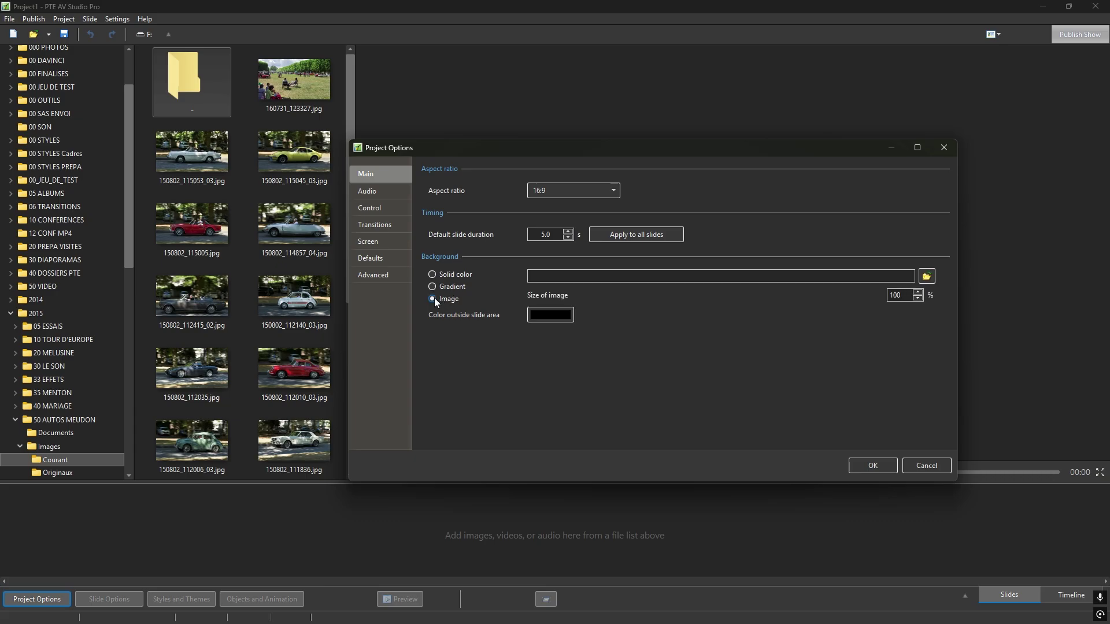
click(927, 278)
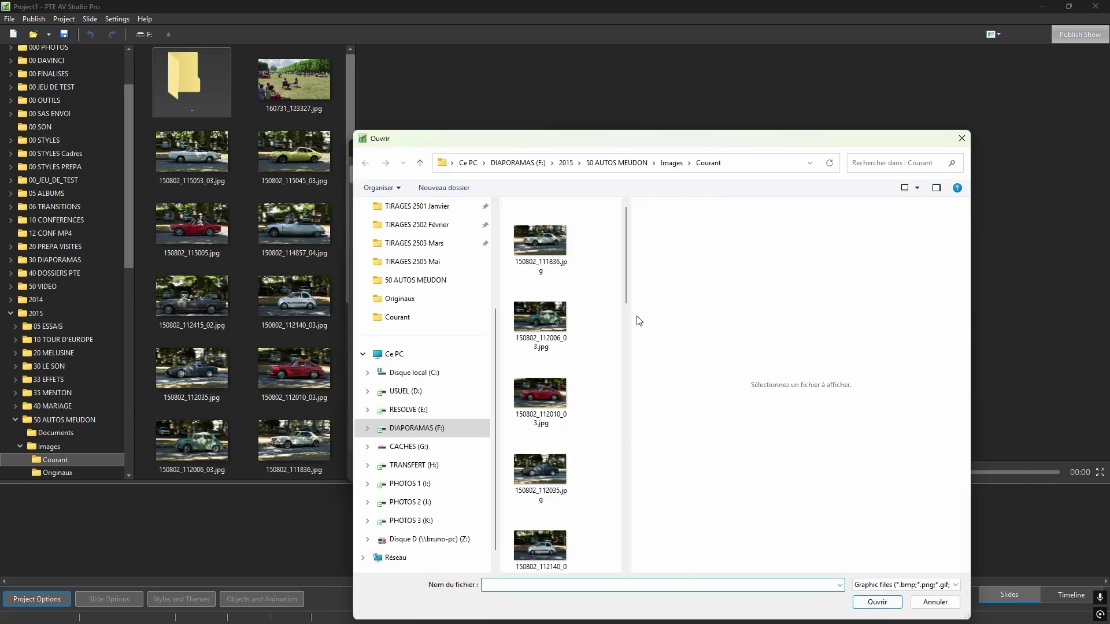
drag(627, 286, 628, 585)
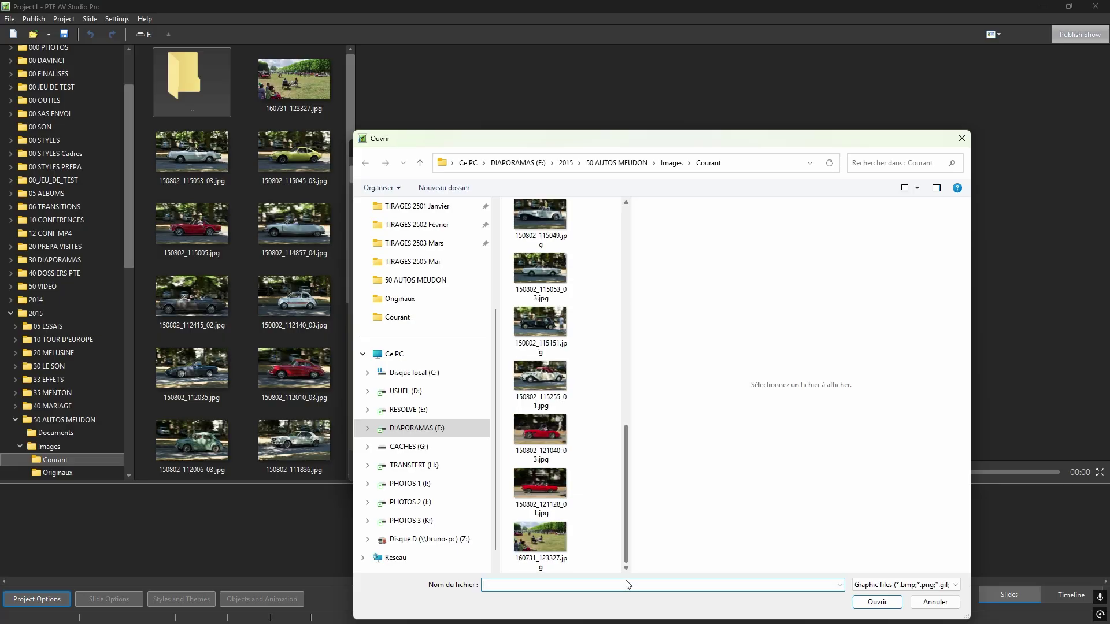
double_click(544, 544)
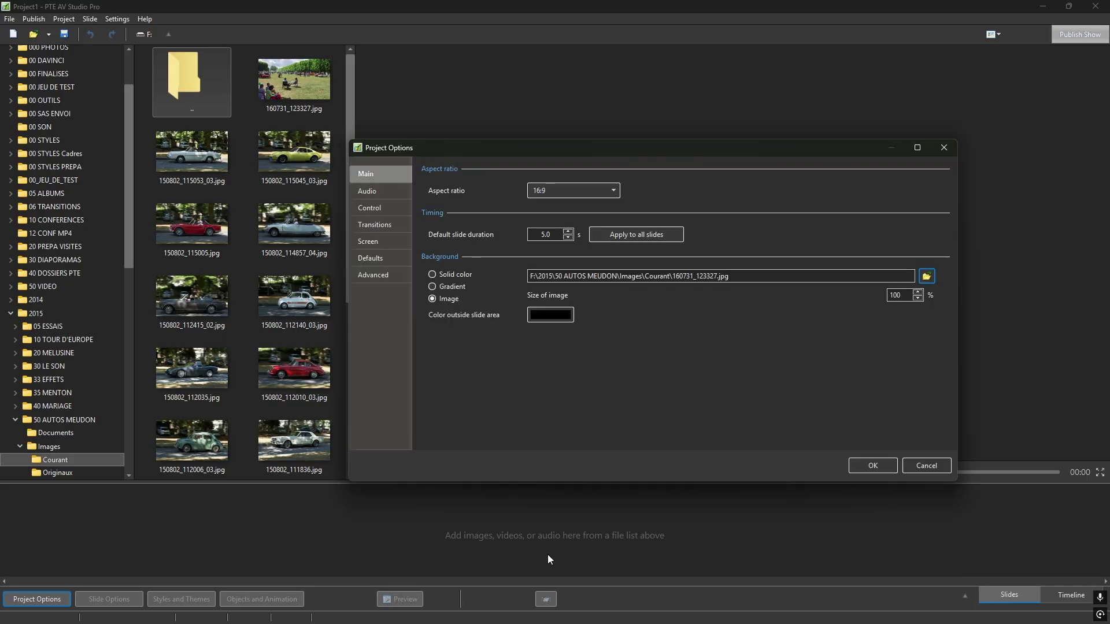
click(862, 470)
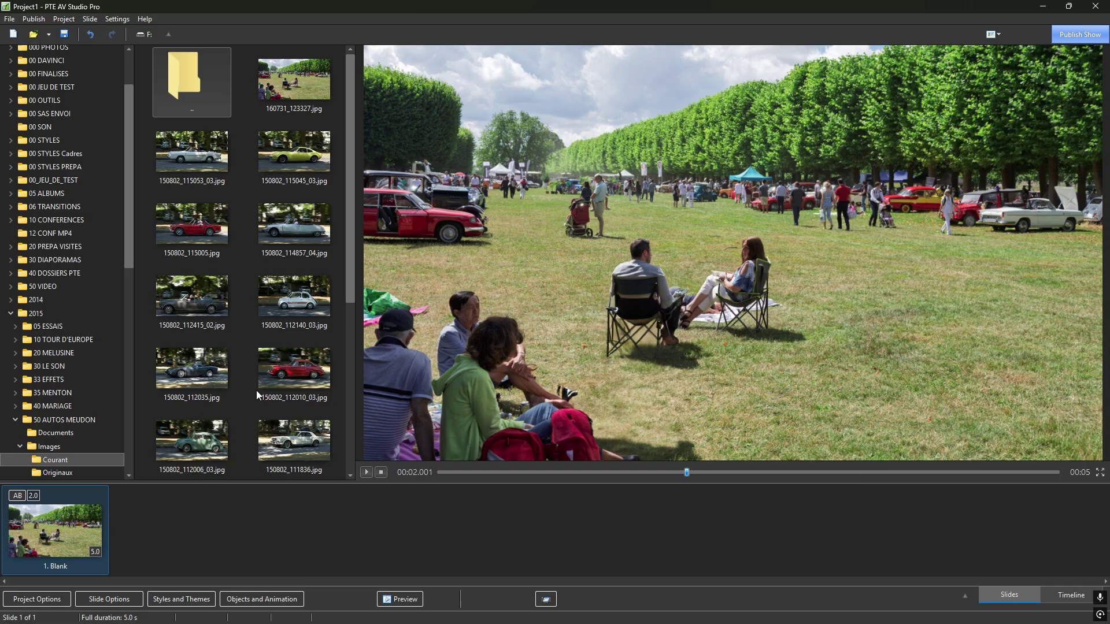
- Add 150802_112010_03.jpg as the second slide and shrink its photo to about 75% zoom, offset over the background
drag(275, 365, 259, 529)
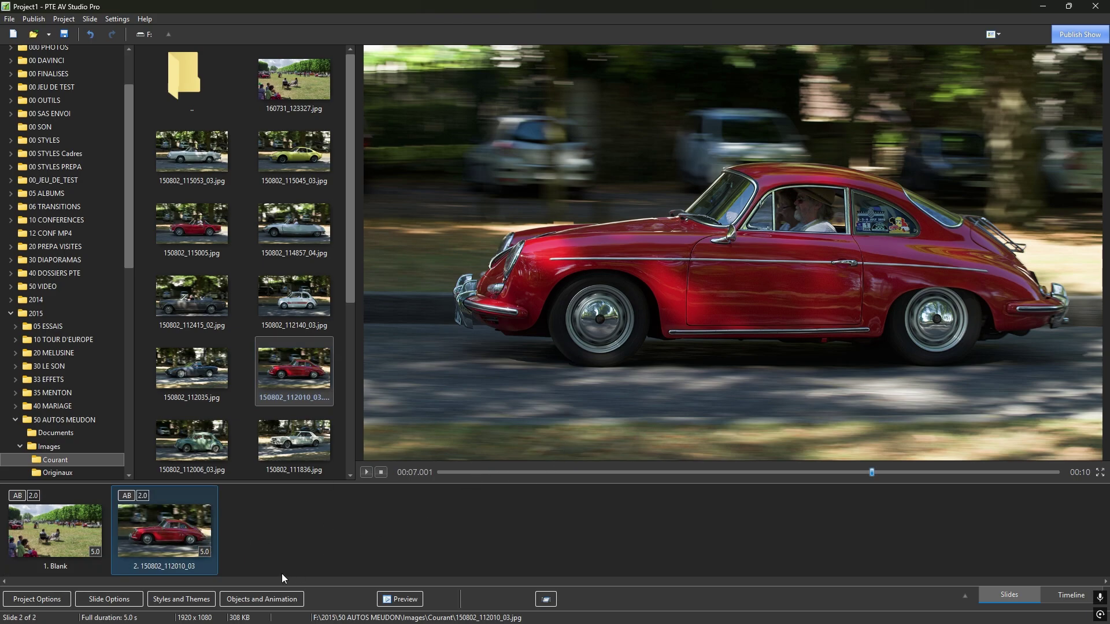
double_click(170, 535)
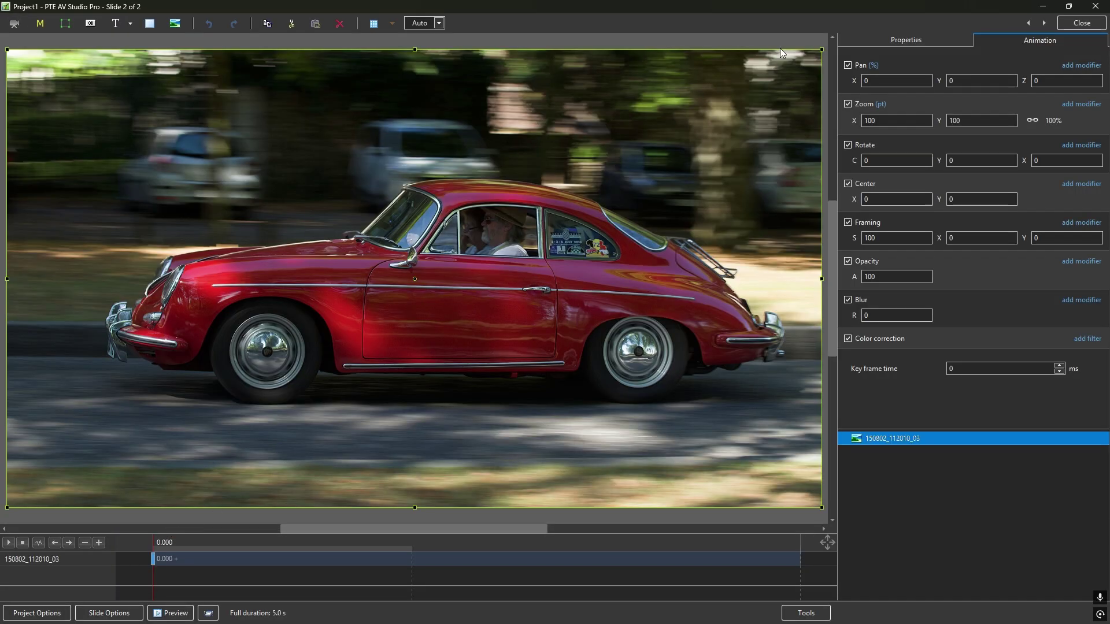
drag(821, 49, 616, 193)
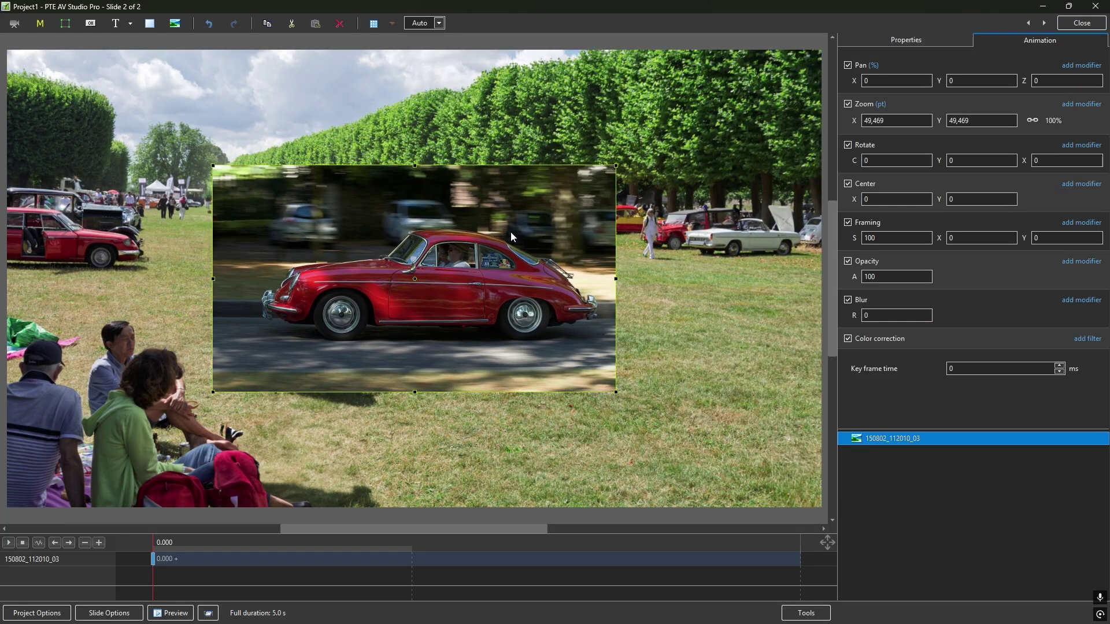
drag(511, 232, 504, 294)
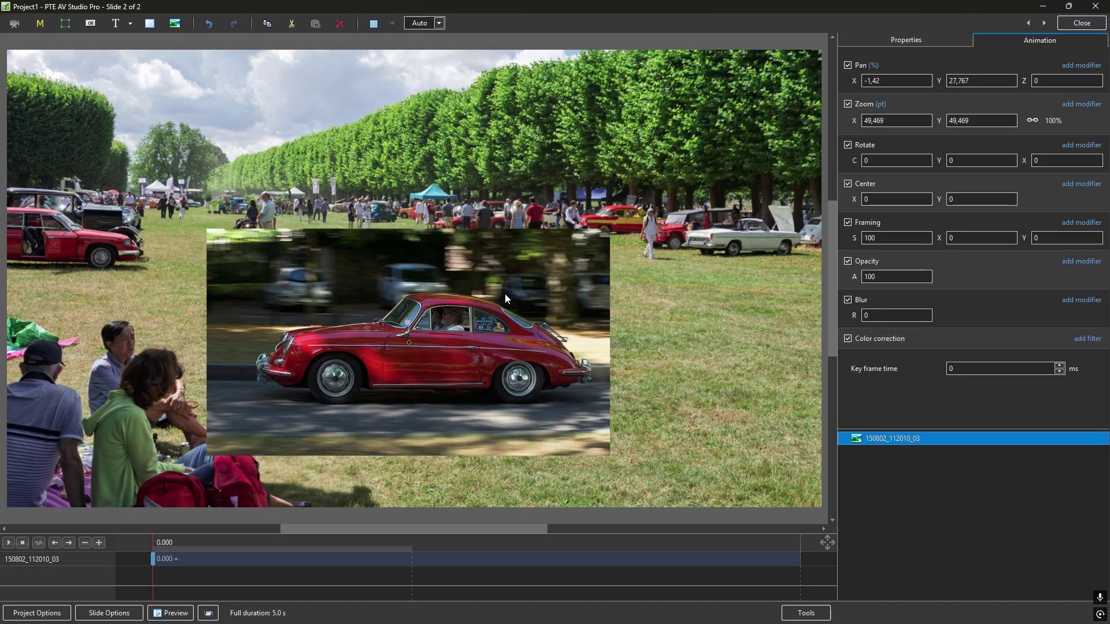
drag(612, 229, 715, 156)
drag(619, 231, 707, 187)
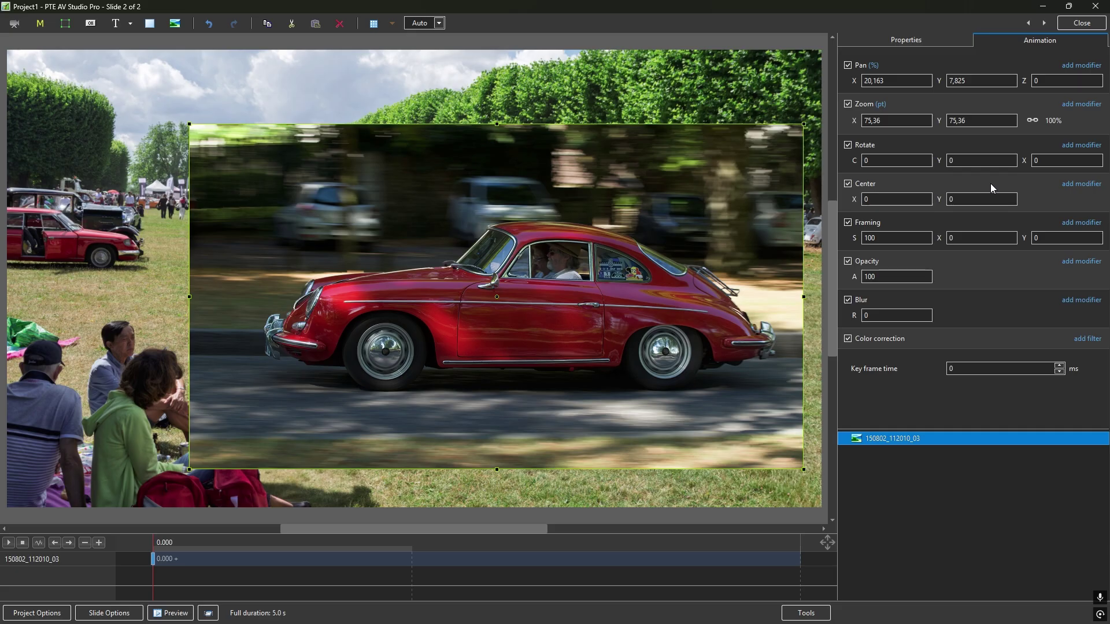
- Switch to Photoshop and check the image size of 160731_123327.jpg
key(alt+Tab)
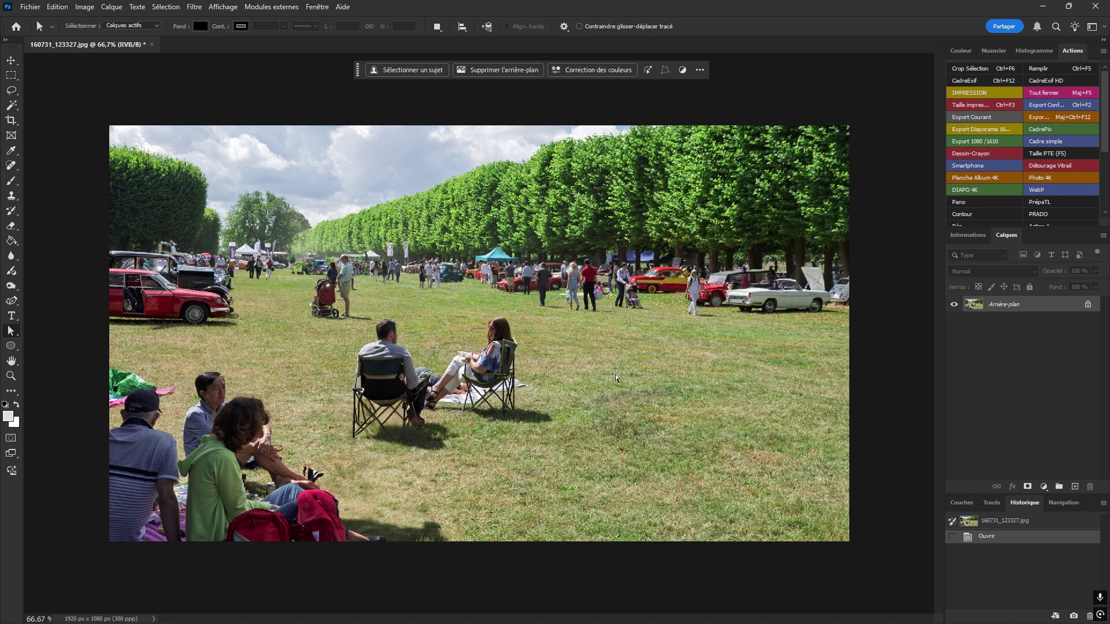
key(ctrl+alt+i)
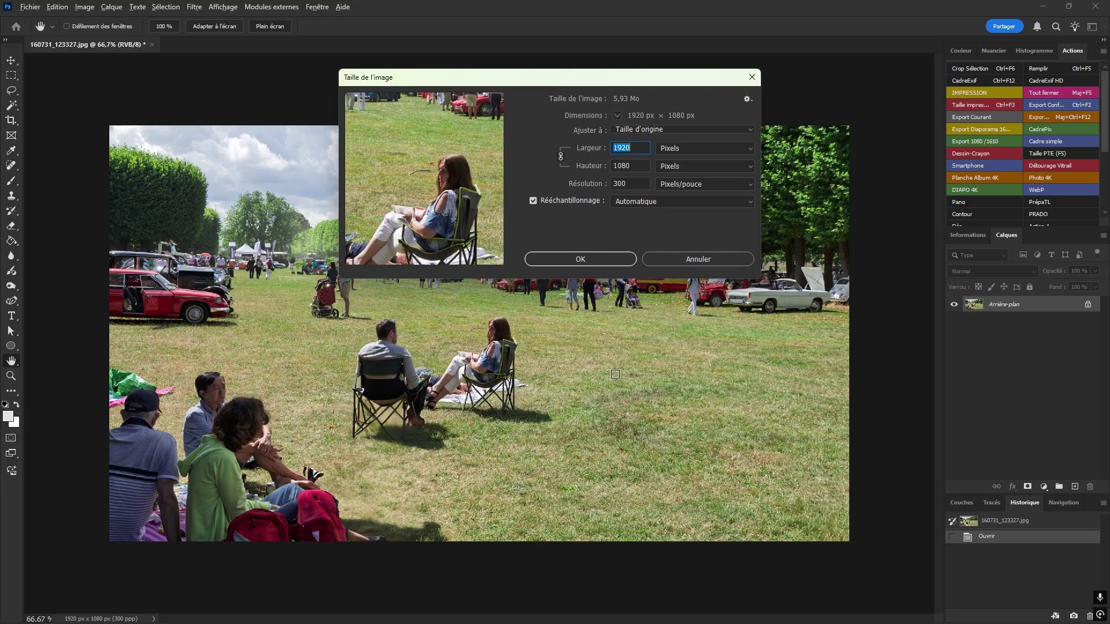
click(609, 259)
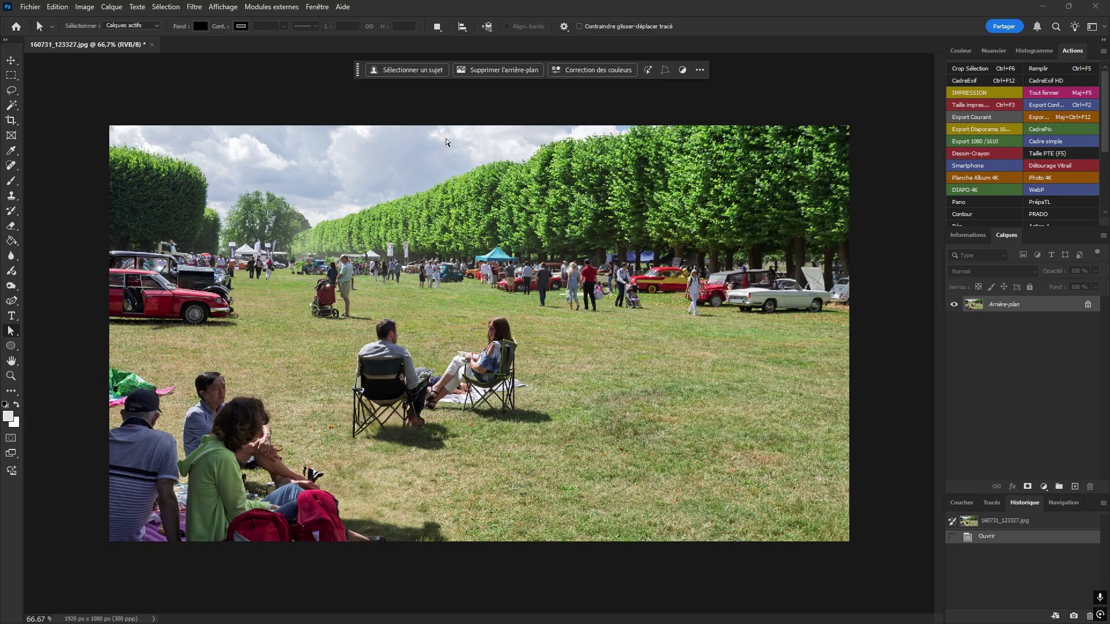
- Run the aluminium frame action (Cadre en aluminium) on the photo, continuing past its minimum size message
click(1104, 53)
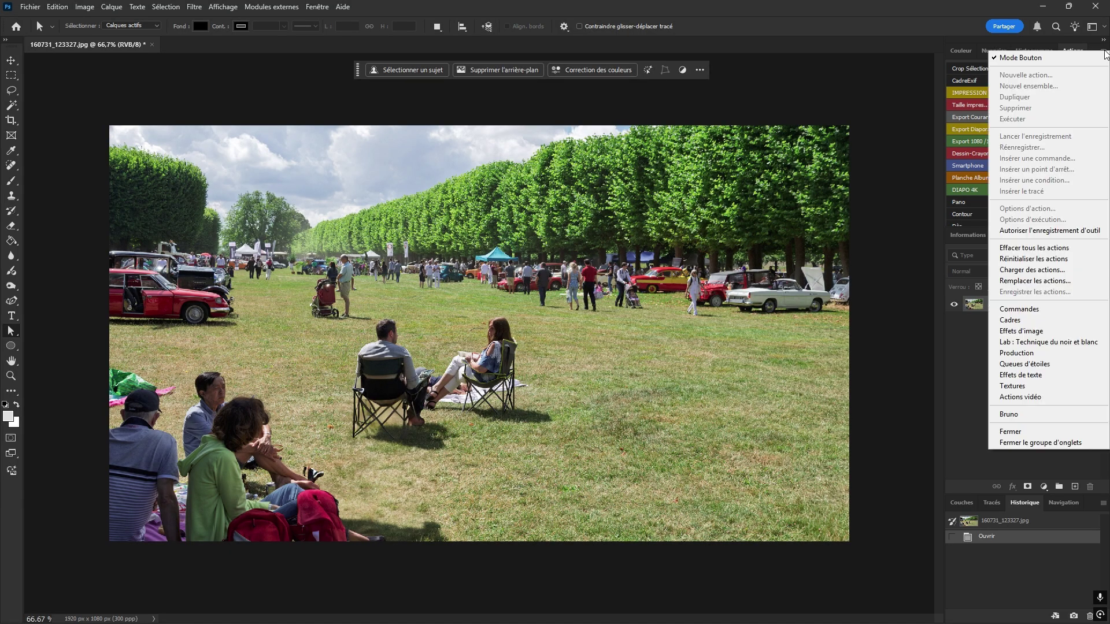
click(1079, 324)
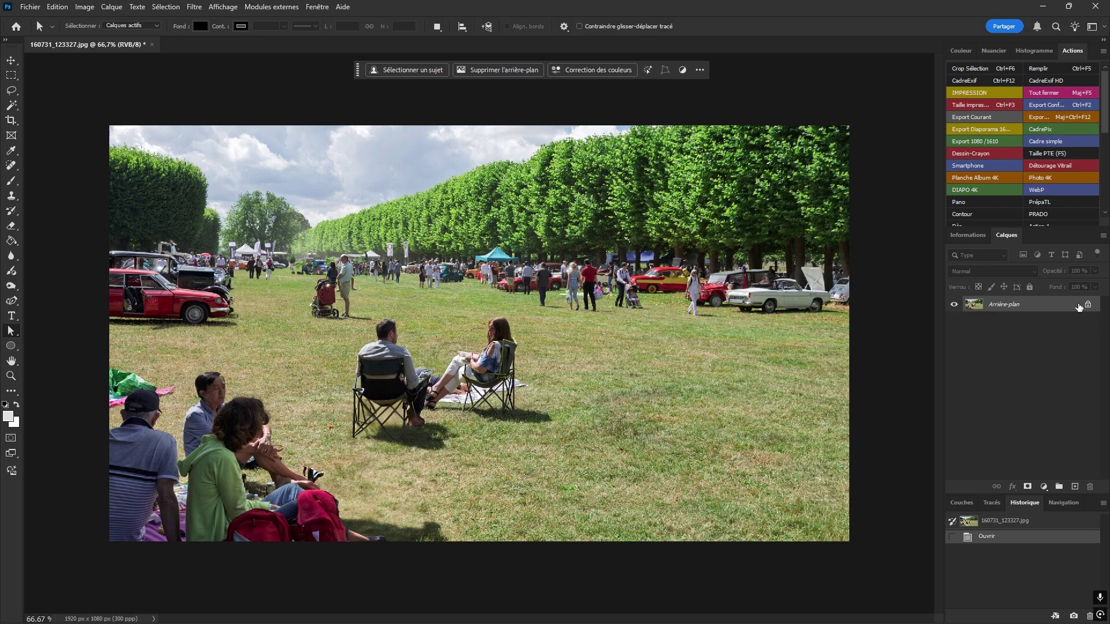
drag(1105, 98, 1108, 182)
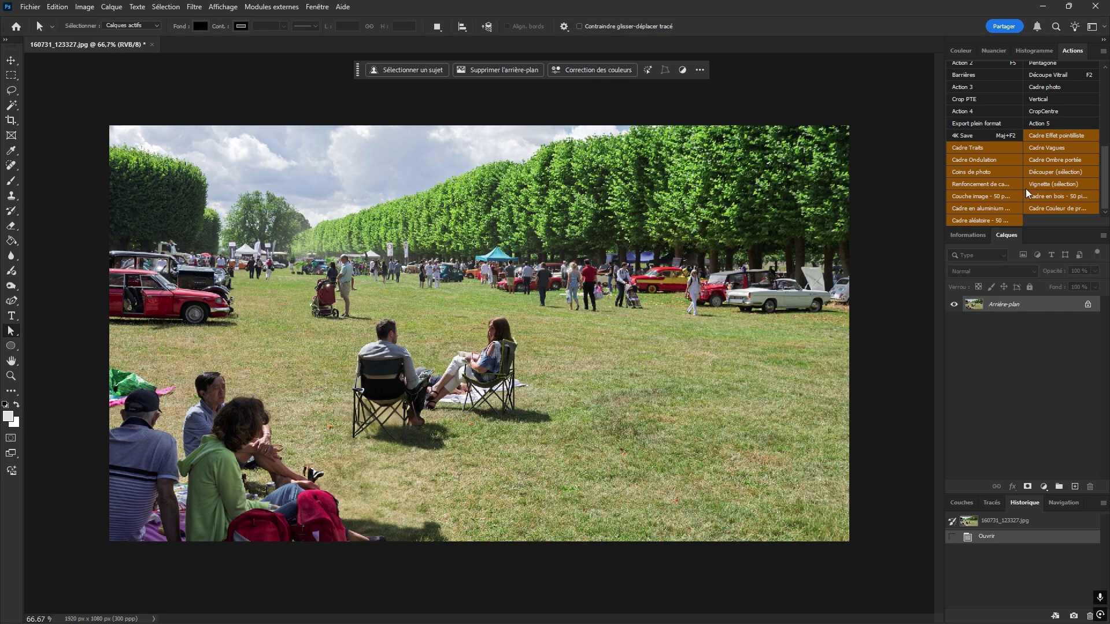
click(993, 209)
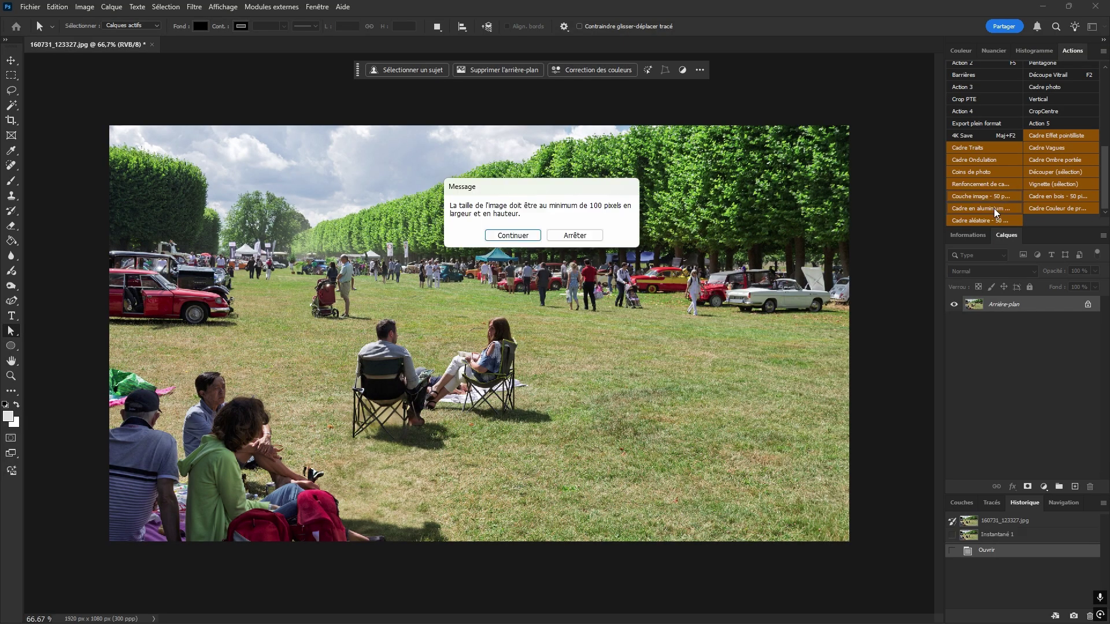
click(511, 236)
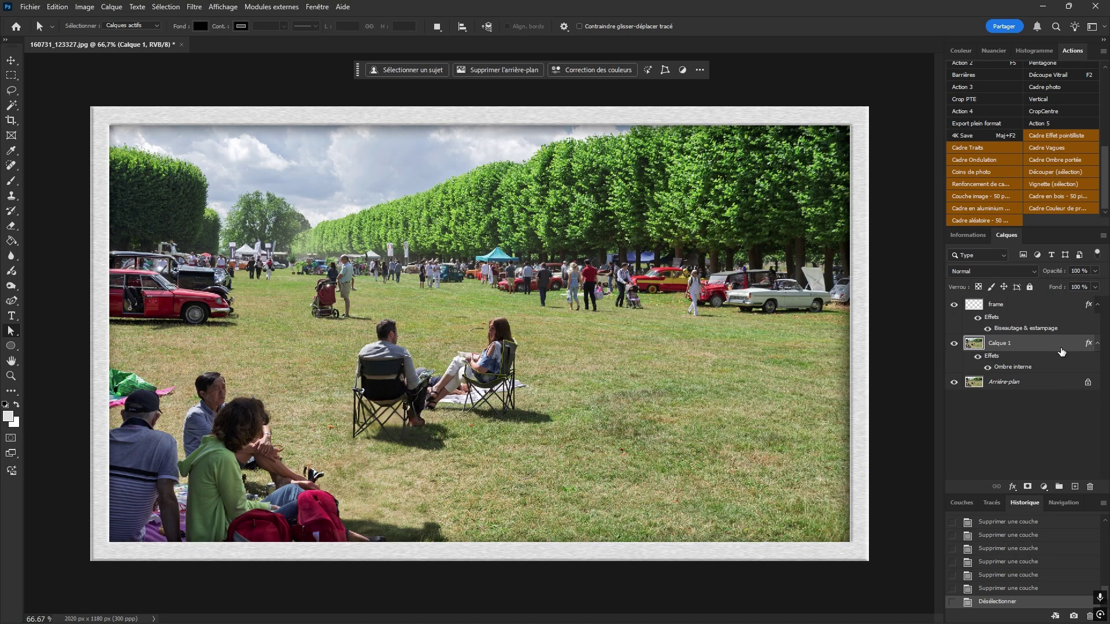
- Delete the Calque 1 and Arrière-plan layers, keeping only the frame layer
drag(1061, 347, 1083, 473)
drag(1088, 488, 1089, 487)
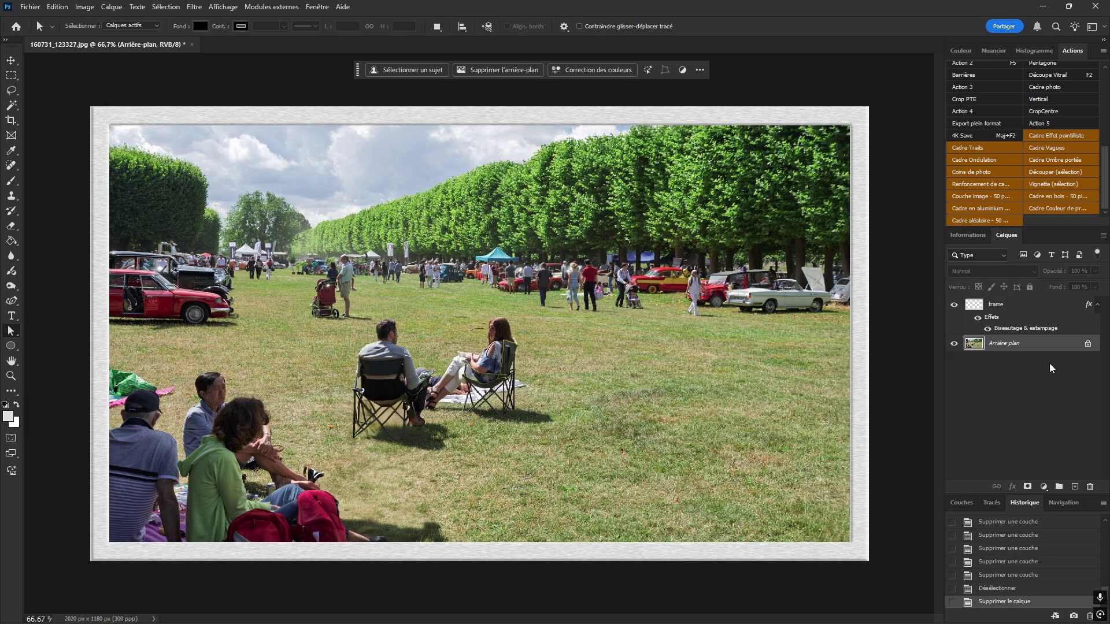
drag(1033, 343, 1090, 488)
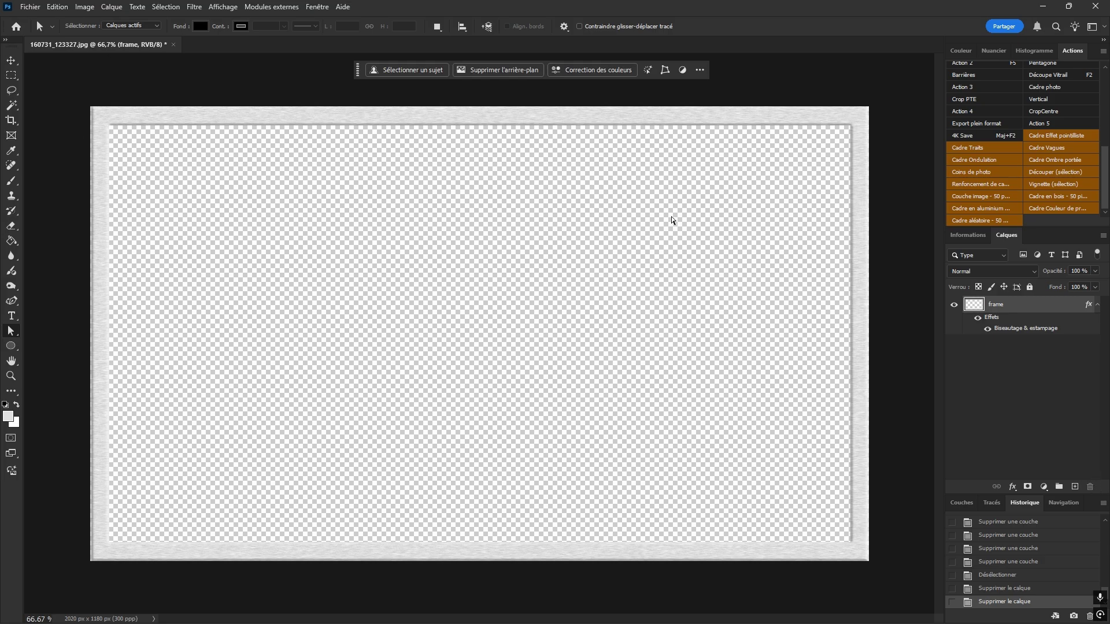
- Export the frame as a transparent PNG, replacing CadreAlu.png in the Originaux folder, and check the document's image size
key(ctrl+alt+shift+w)
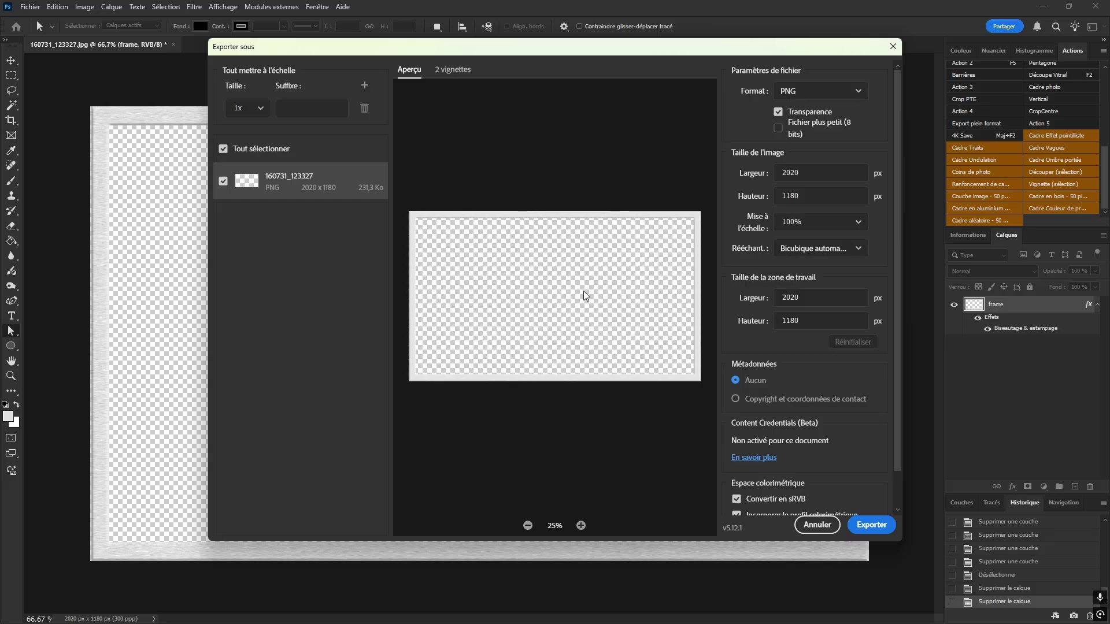
click(875, 528)
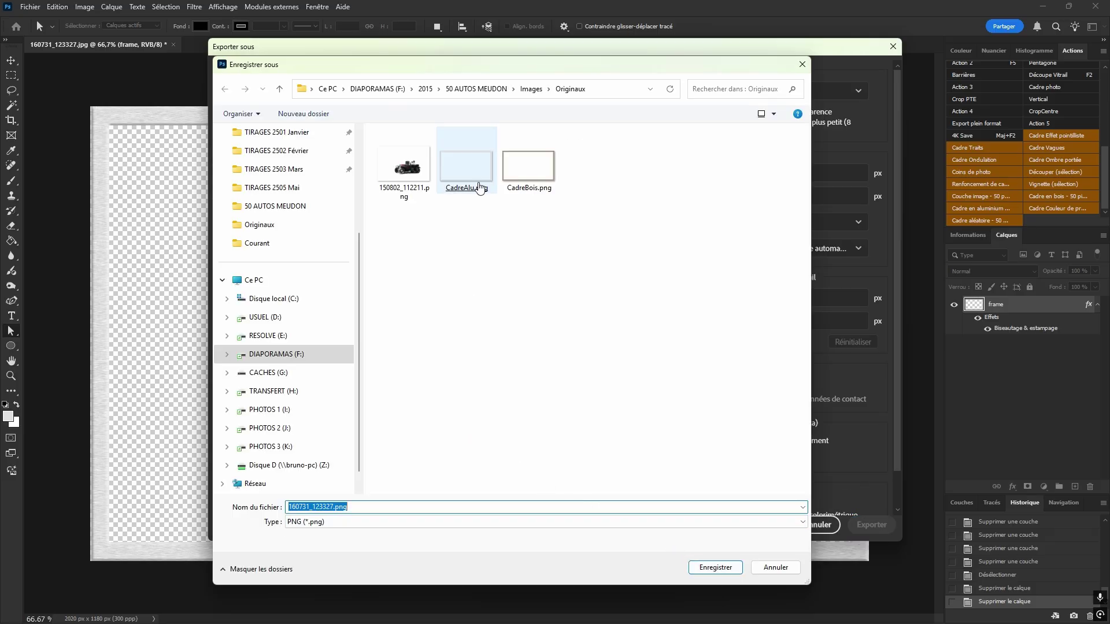
double_click(479, 187)
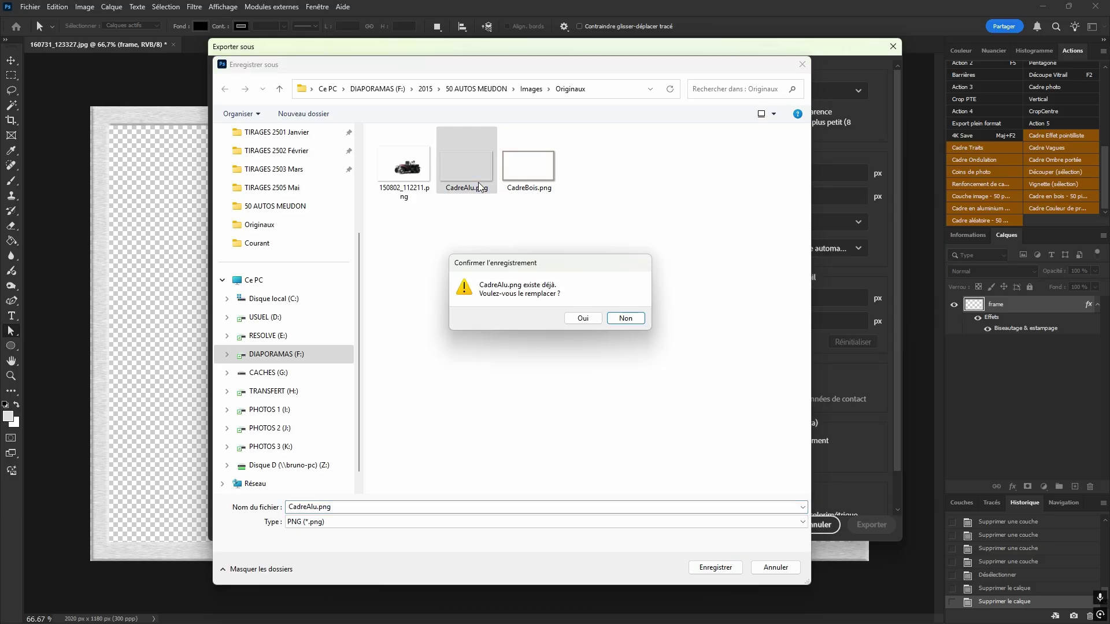
click(593, 322)
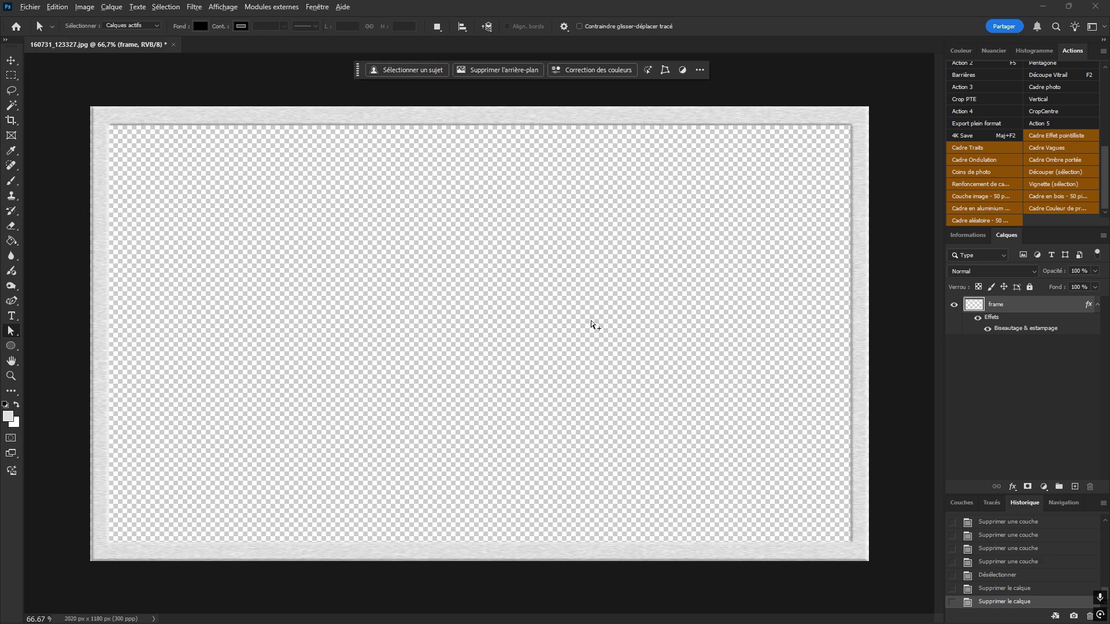
key(ctrl+alt+i)
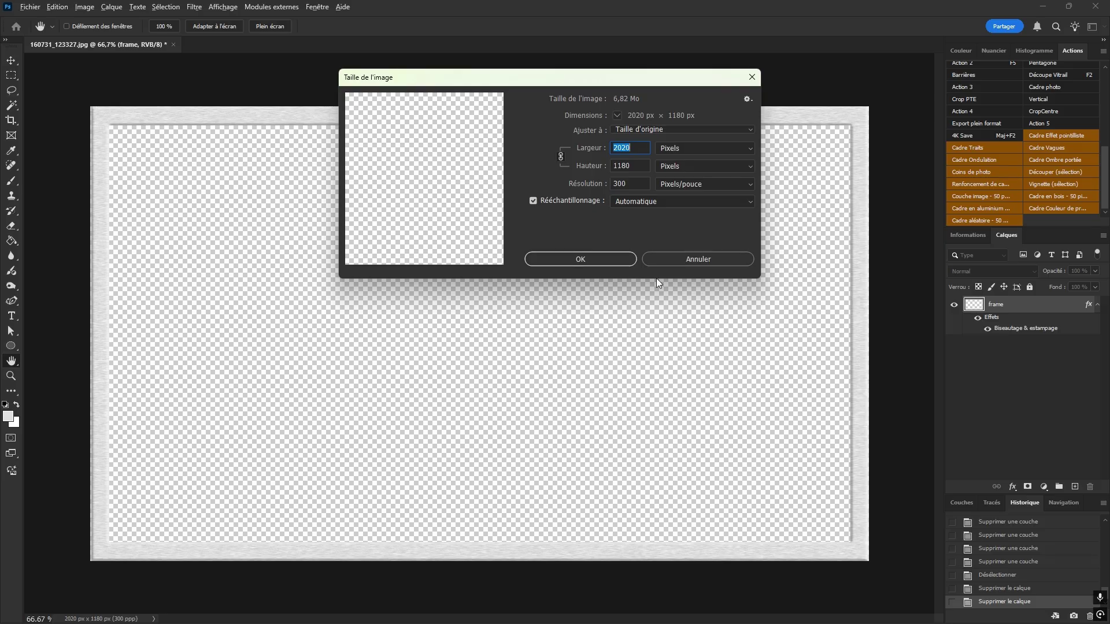
- Switch to PTE AV Studio Pro, leave the slide's object editor and delete the second slide with the resized car photo
key(alt+Tab)
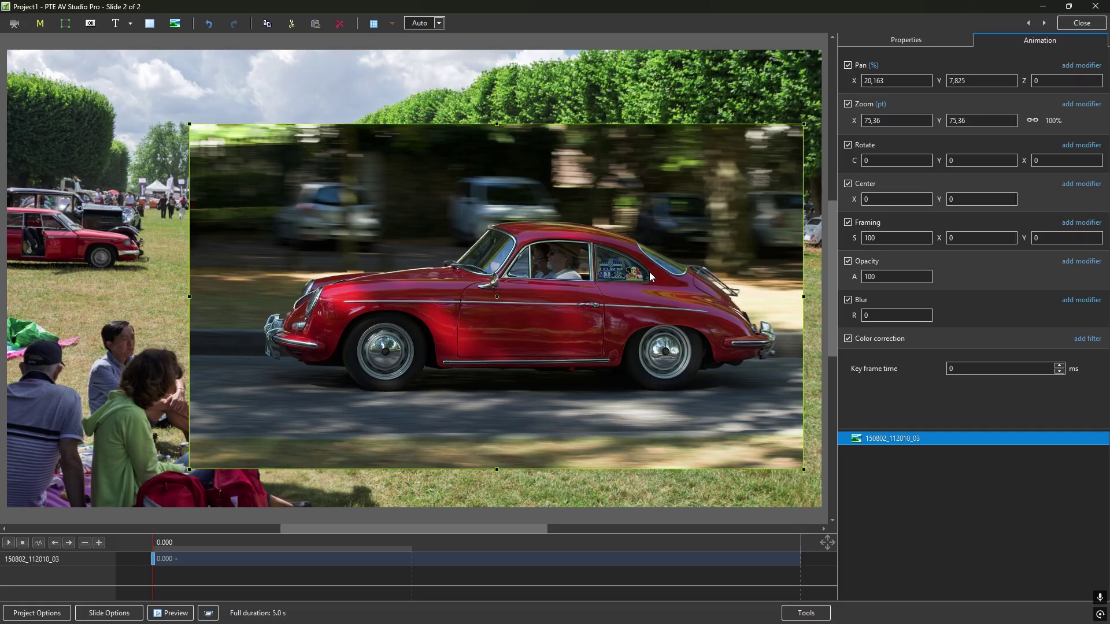
click(1081, 23)
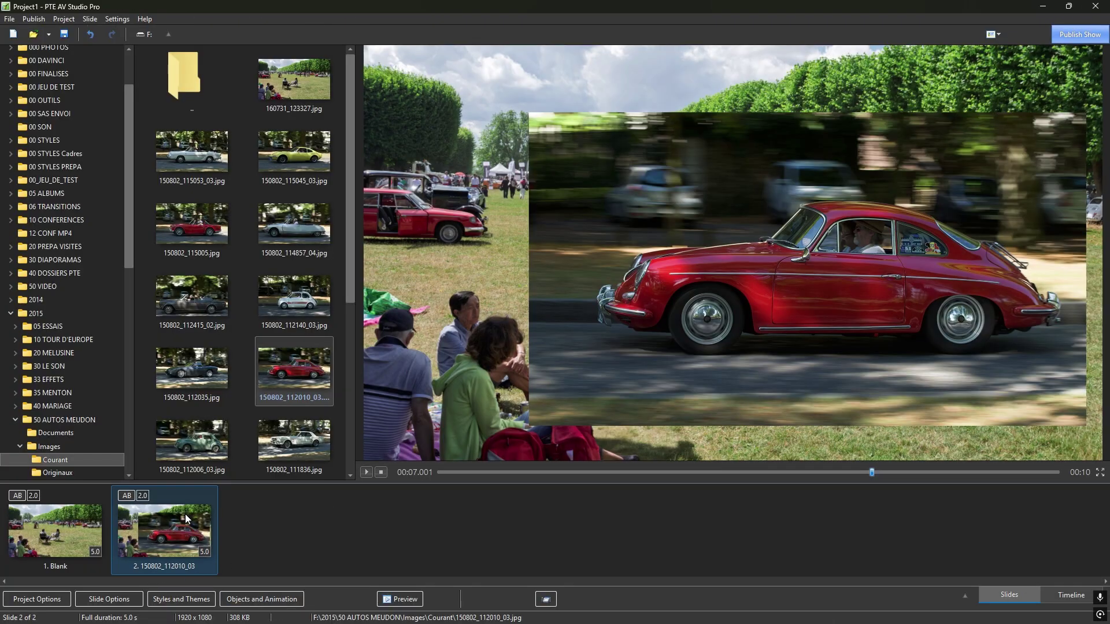
key(Delete)
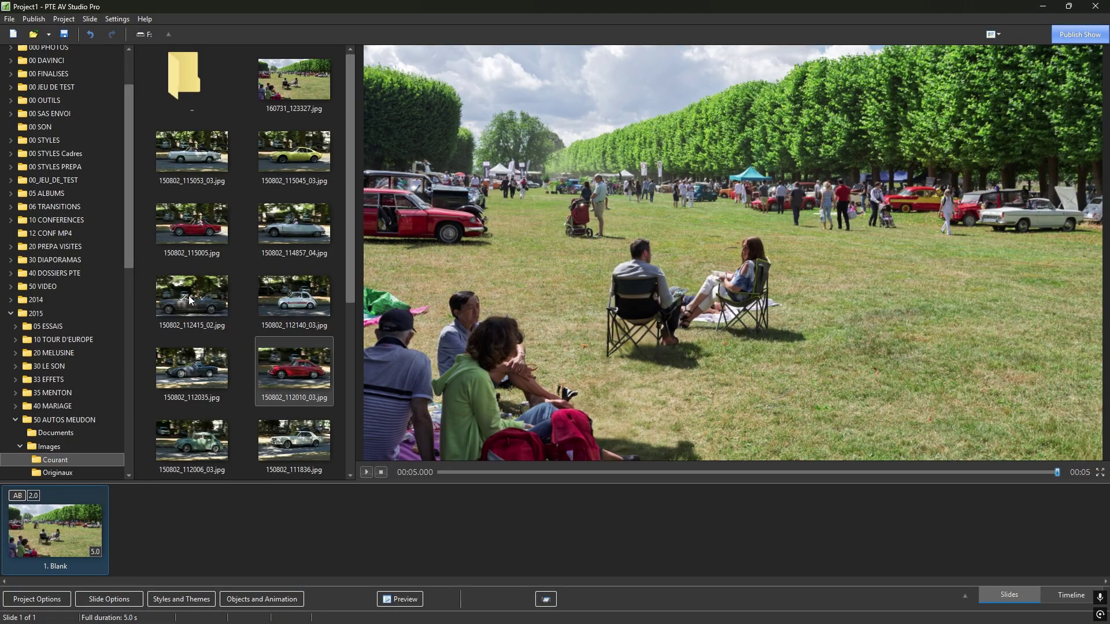
- Add 150802_112010_03.jpg as the second slide and open it in Objects and Animation with no object selected
drag(288, 354, 199, 529)
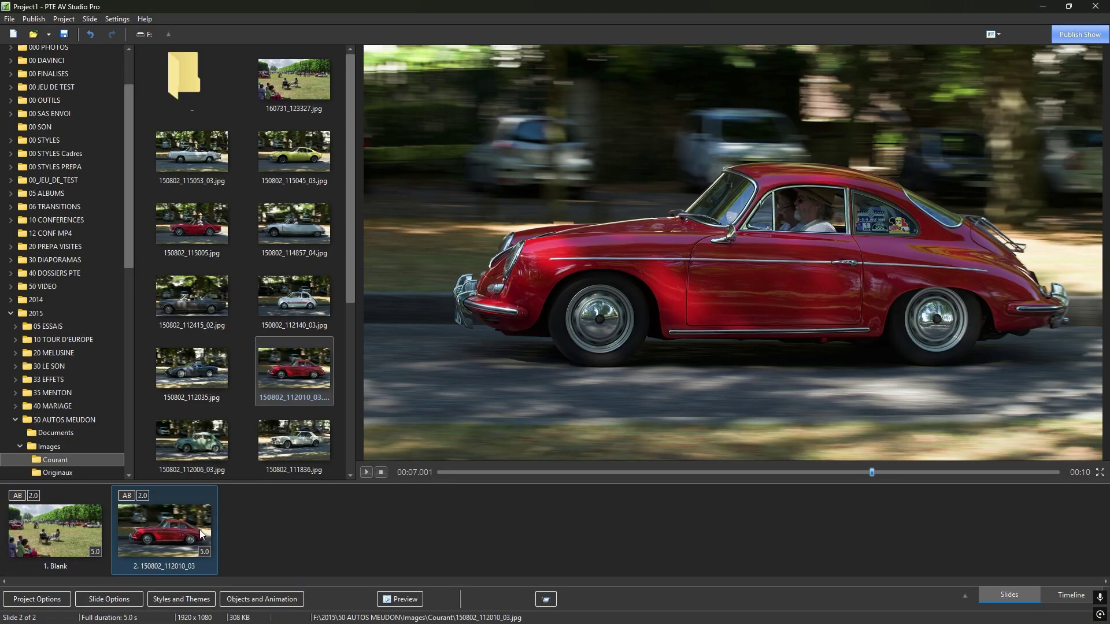
double_click(200, 529)
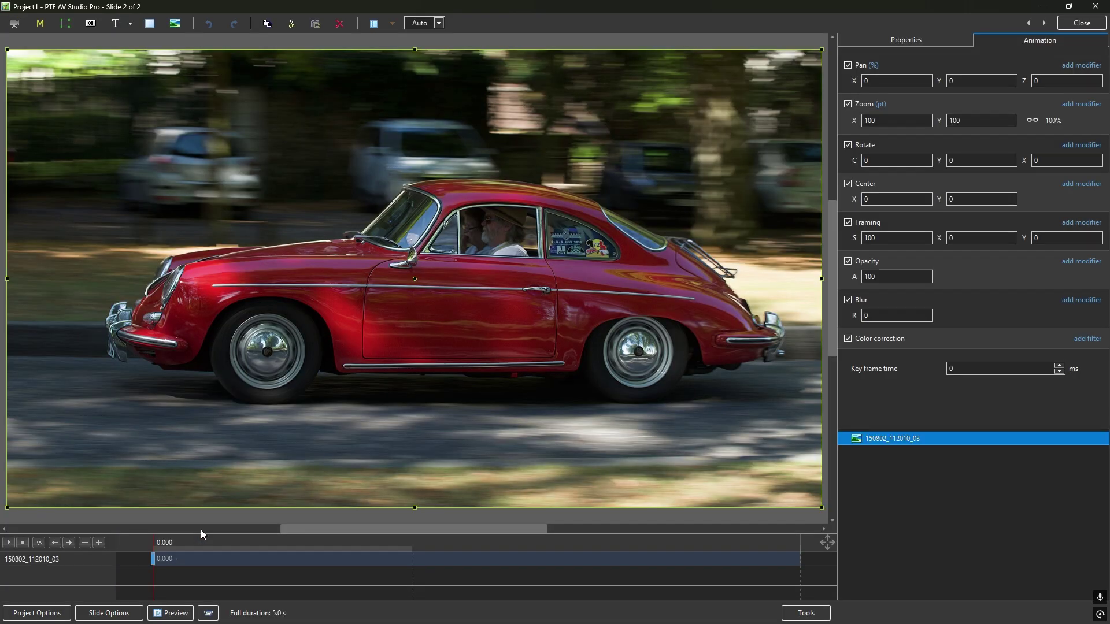
click(898, 476)
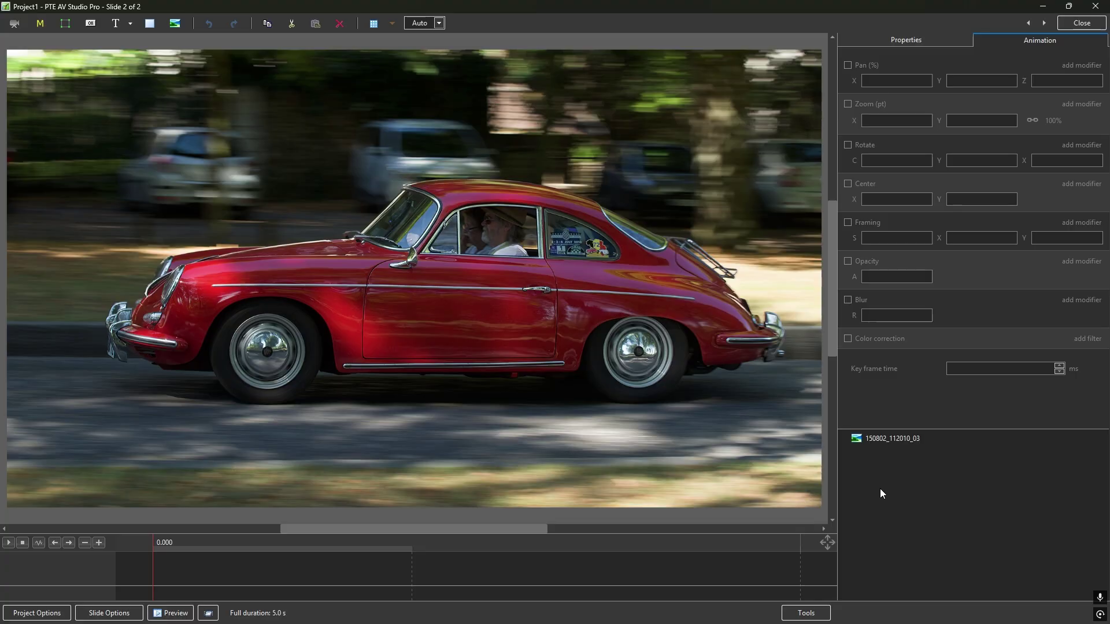
- Add a mask template to the slide as an opacity map with the Rectangle style
click(43, 24)
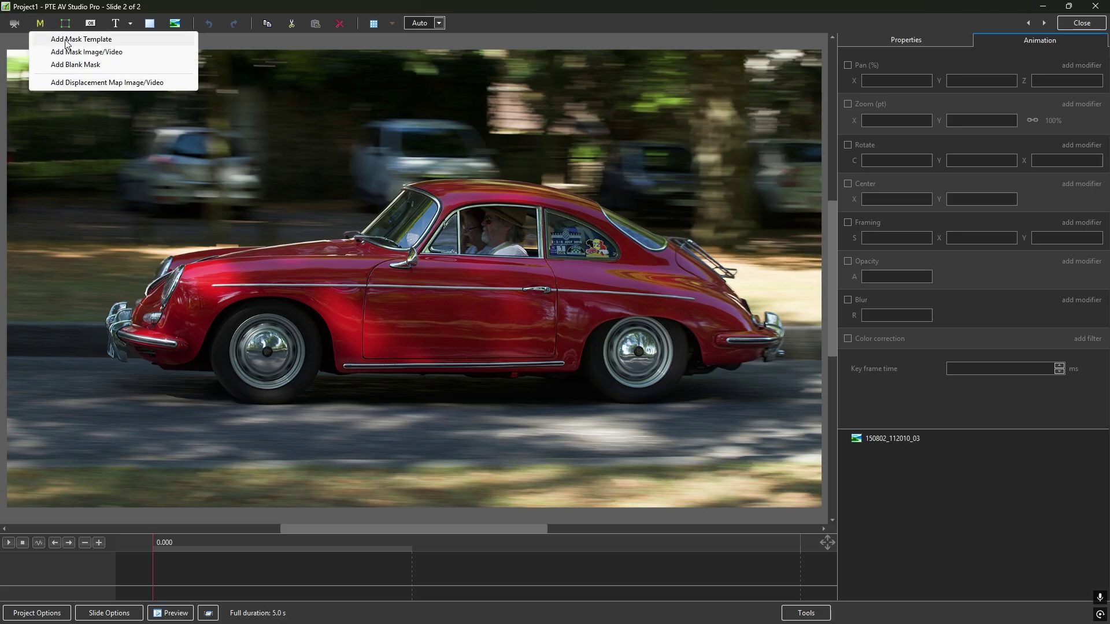
click(65, 39)
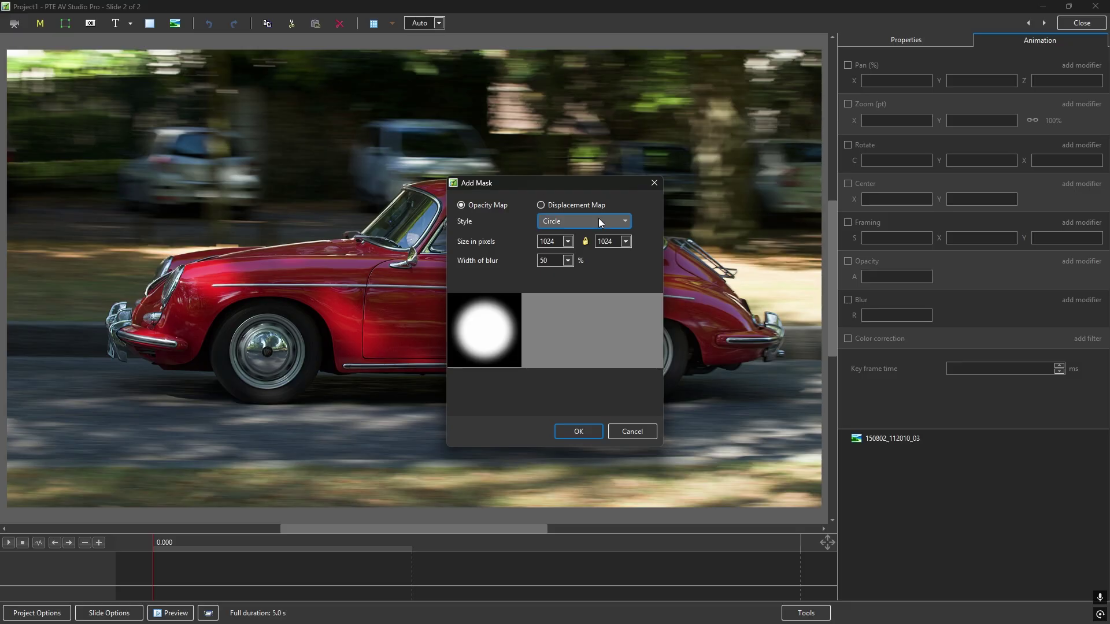
click(624, 222)
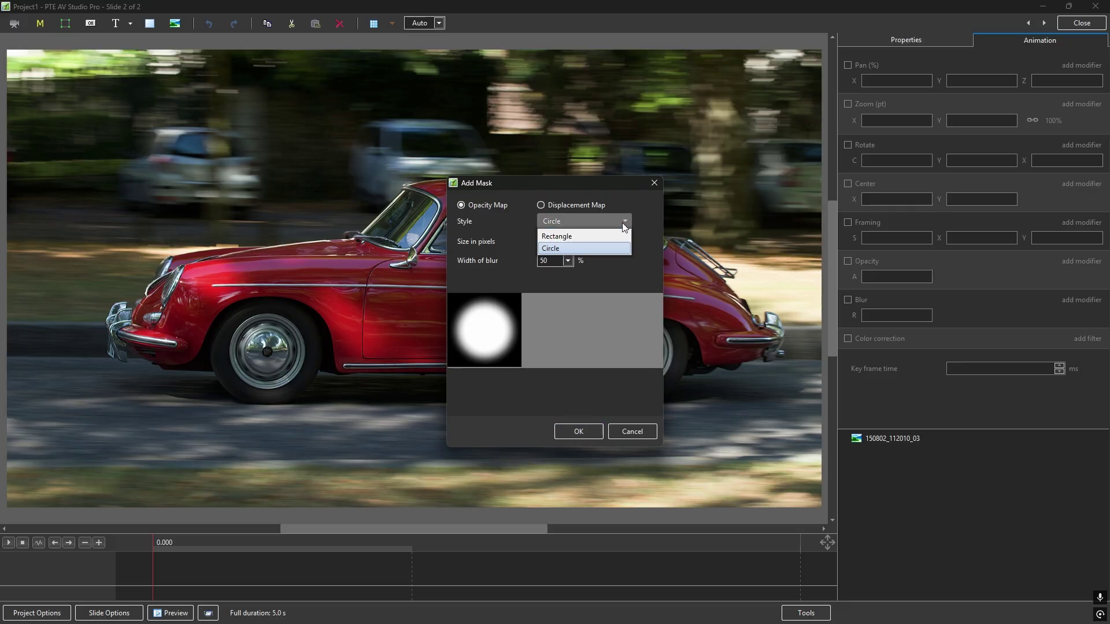
click(577, 239)
- Check the frame's image size in Photoshop, return to PTE AV Studio and set the mask size to 2020 by 1180 pixels
drag(556, 242, 528, 241)
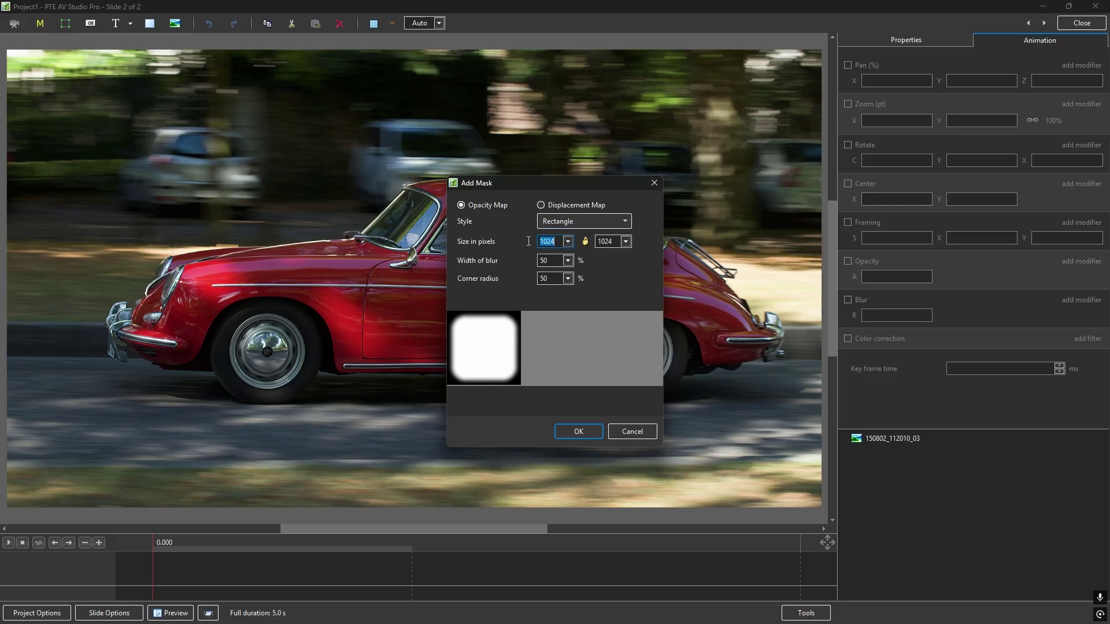
key(alt+Tab)
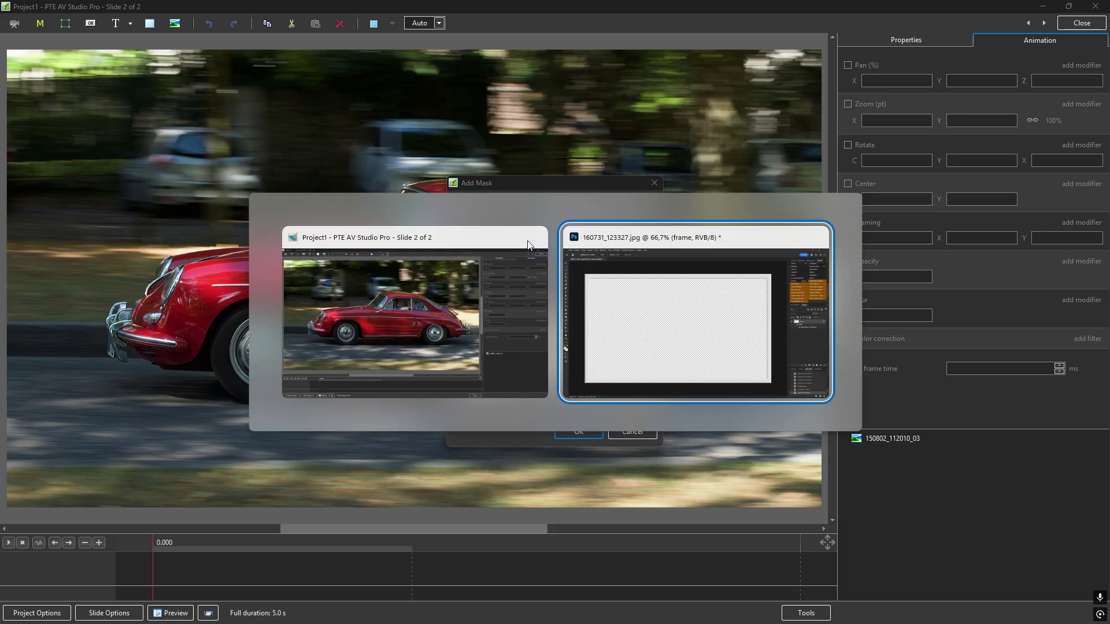
key(alt)
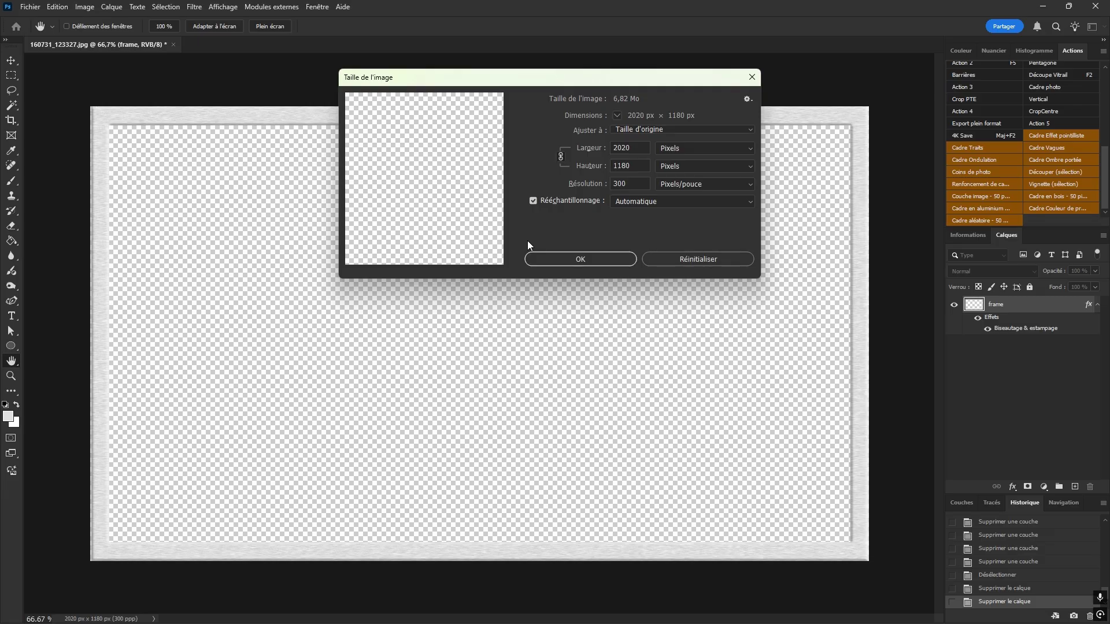
key(alt+Tab)
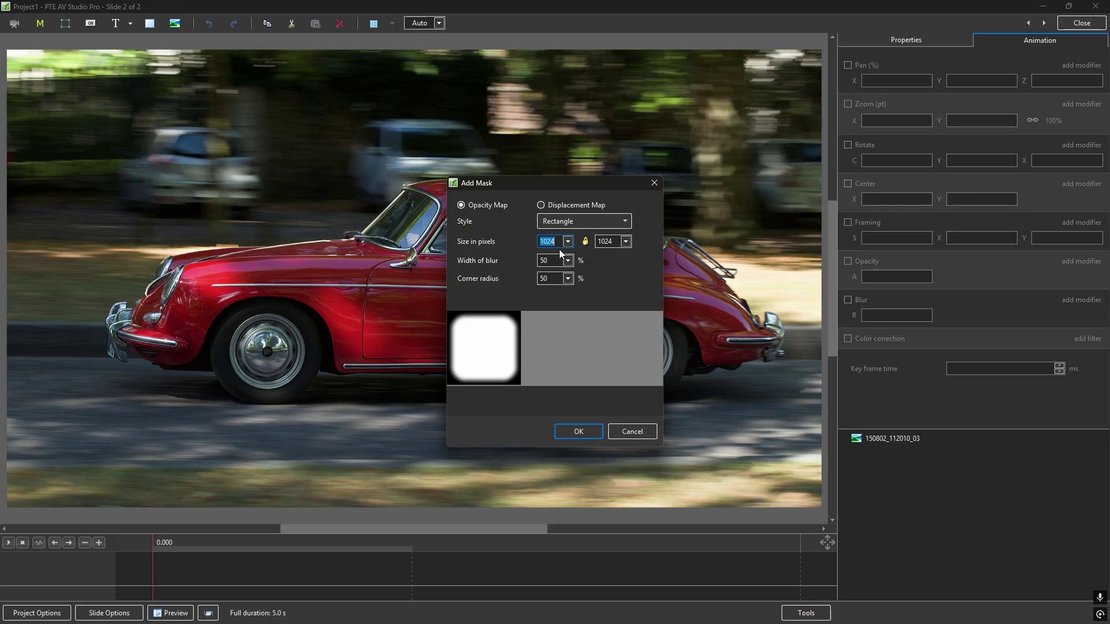
text(2020)
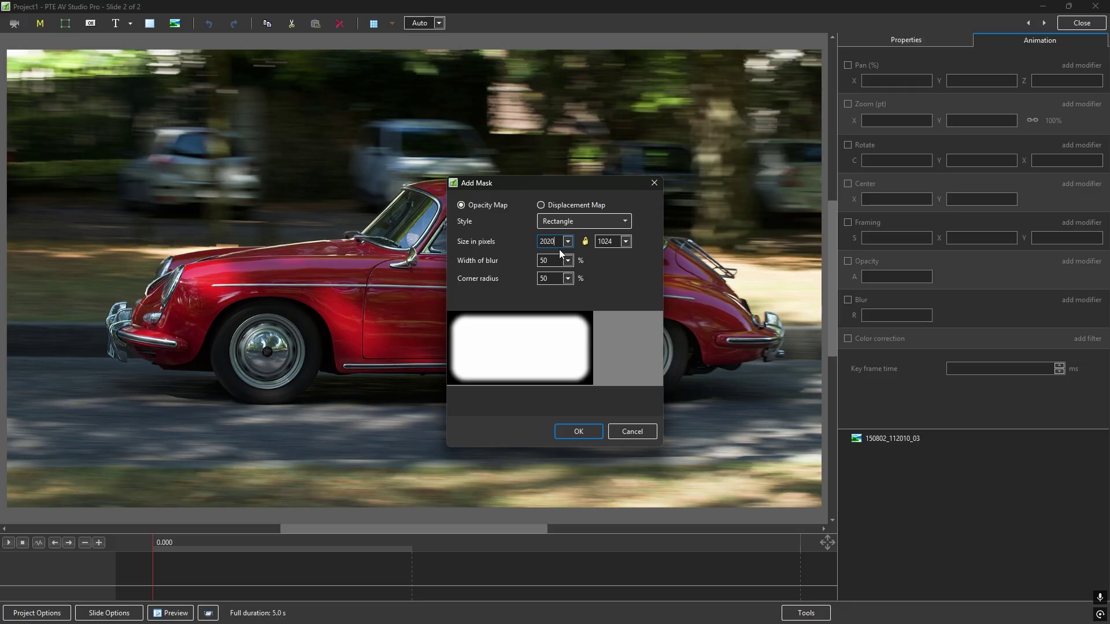
double_click(607, 242)
text(1180)
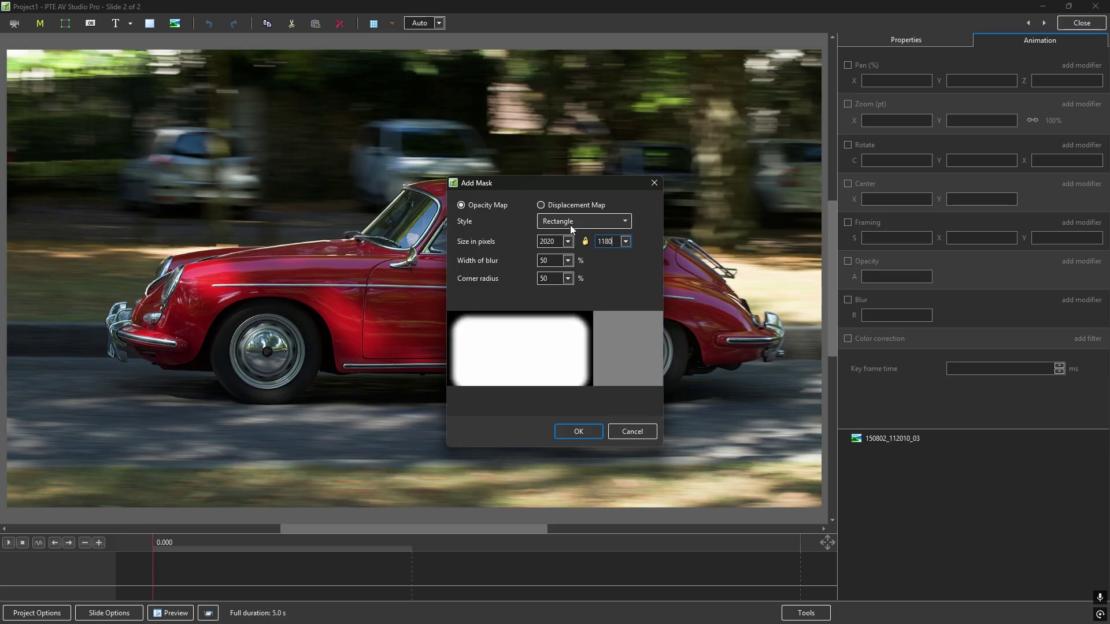
- Set the mask's width of blur and corner radius to 0 % and create the mask
click(568, 261)
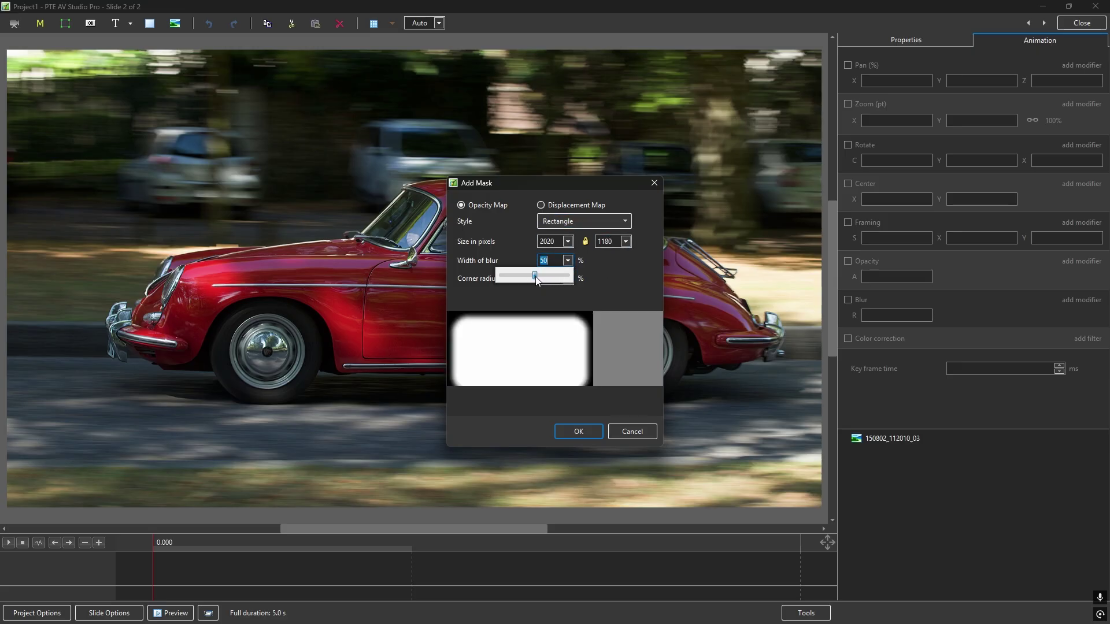
drag(536, 276, 462, 280)
click(609, 267)
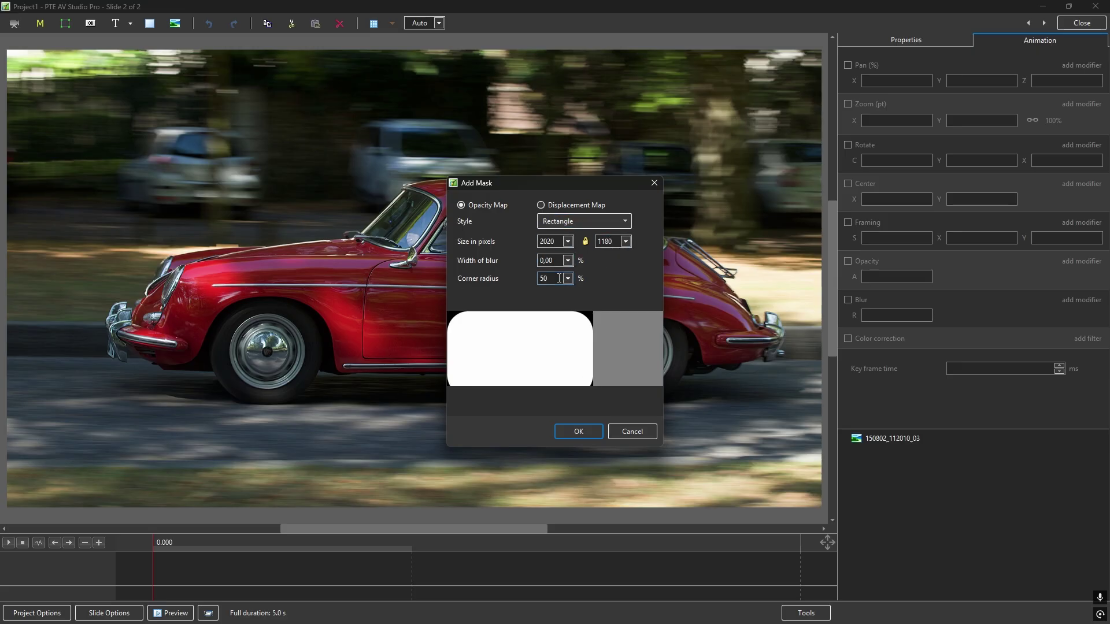
click(568, 279)
drag(536, 292, 455, 297)
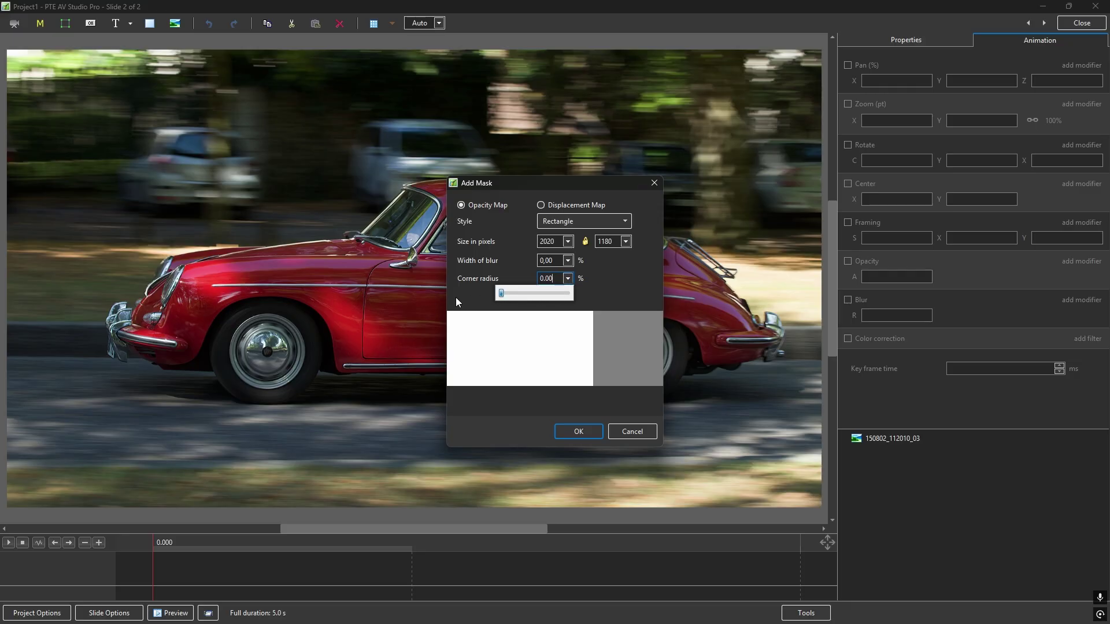
click(577, 435)
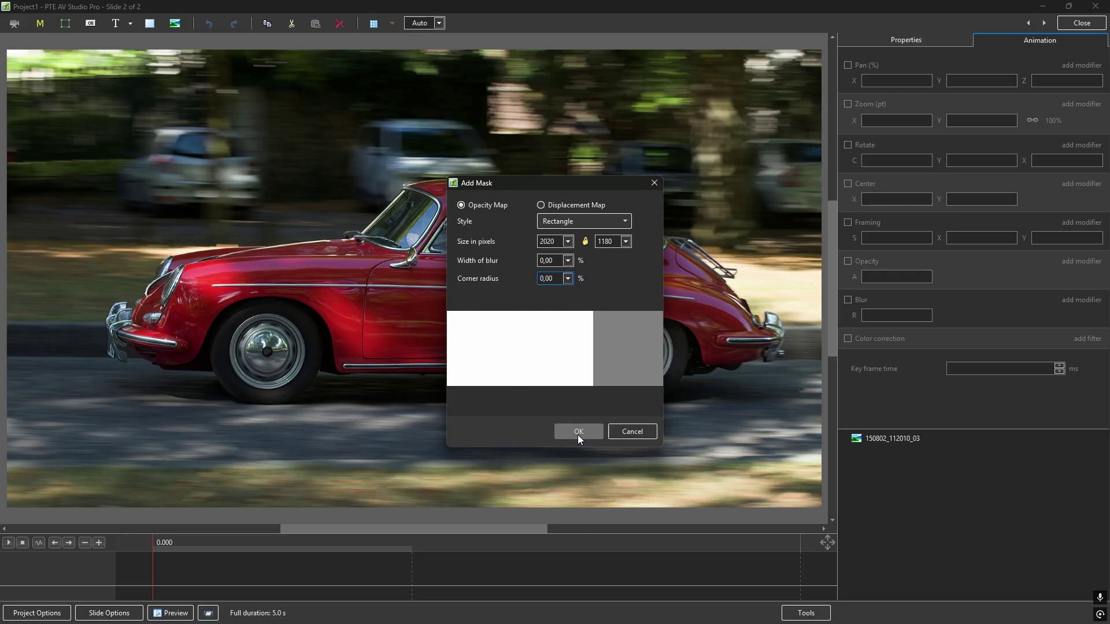
click(577, 434)
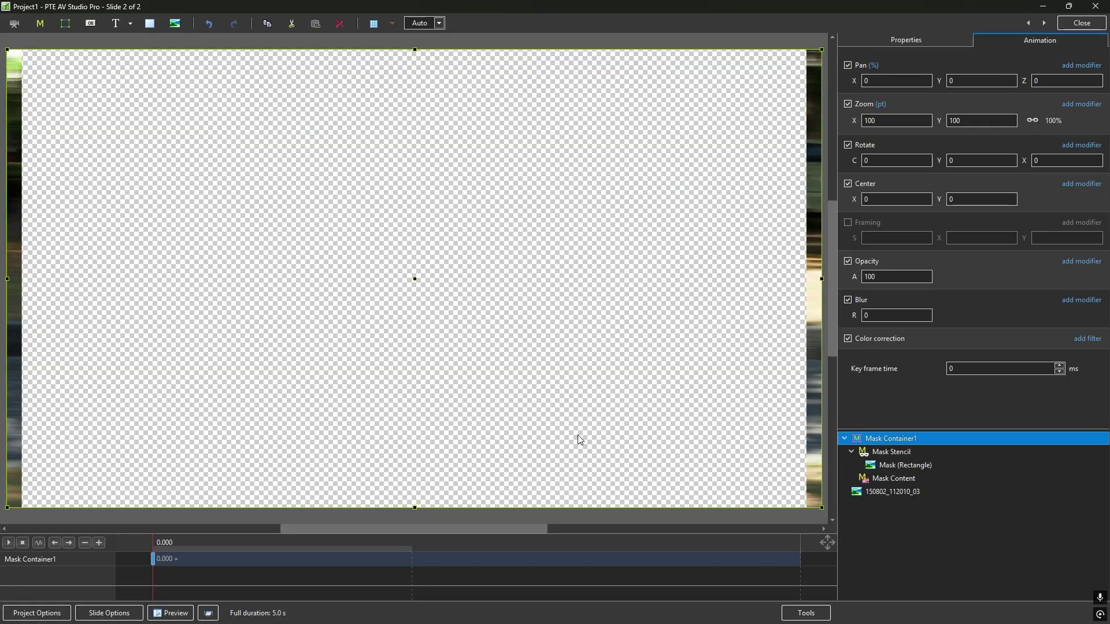
- Move the photo 150802_112010_03 into the Mask Content of Mask Container1
click(893, 480)
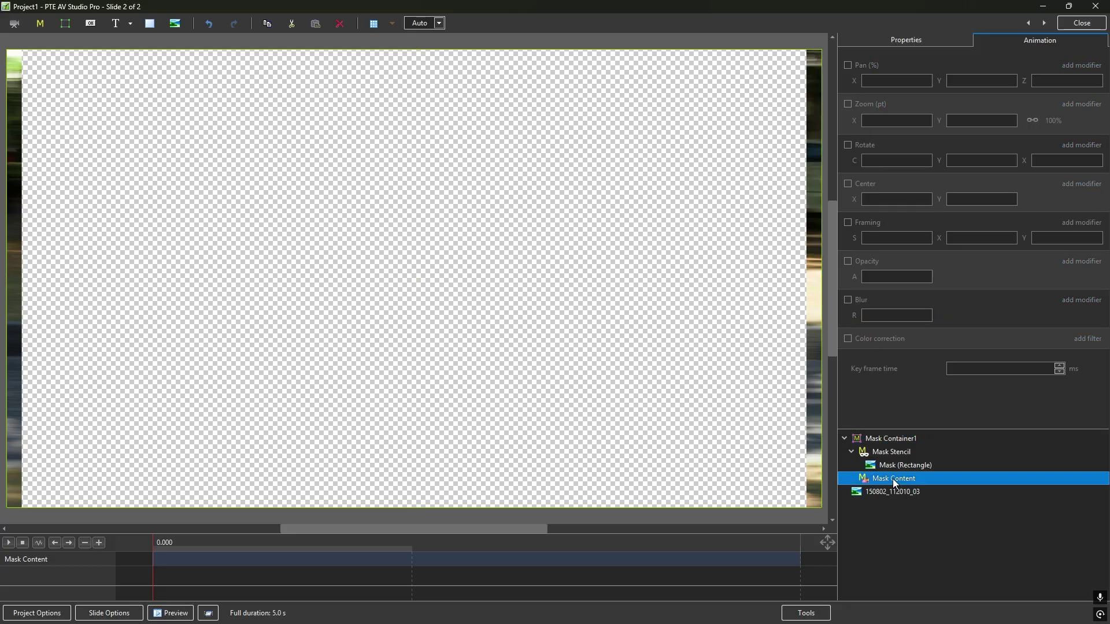
click(893, 493)
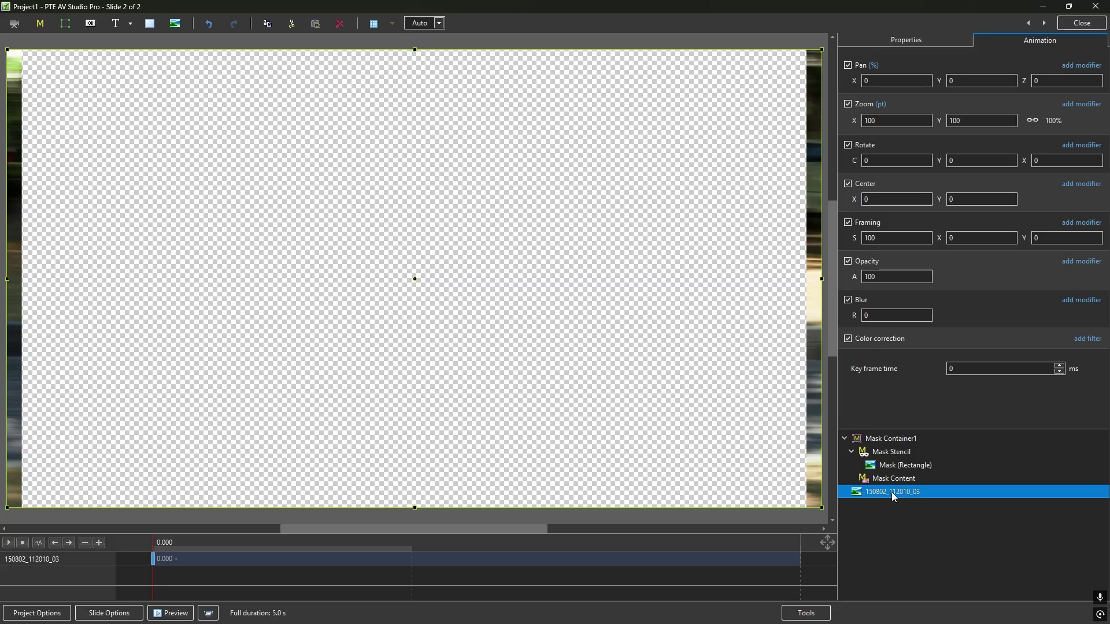
drag(891, 491, 890, 477)
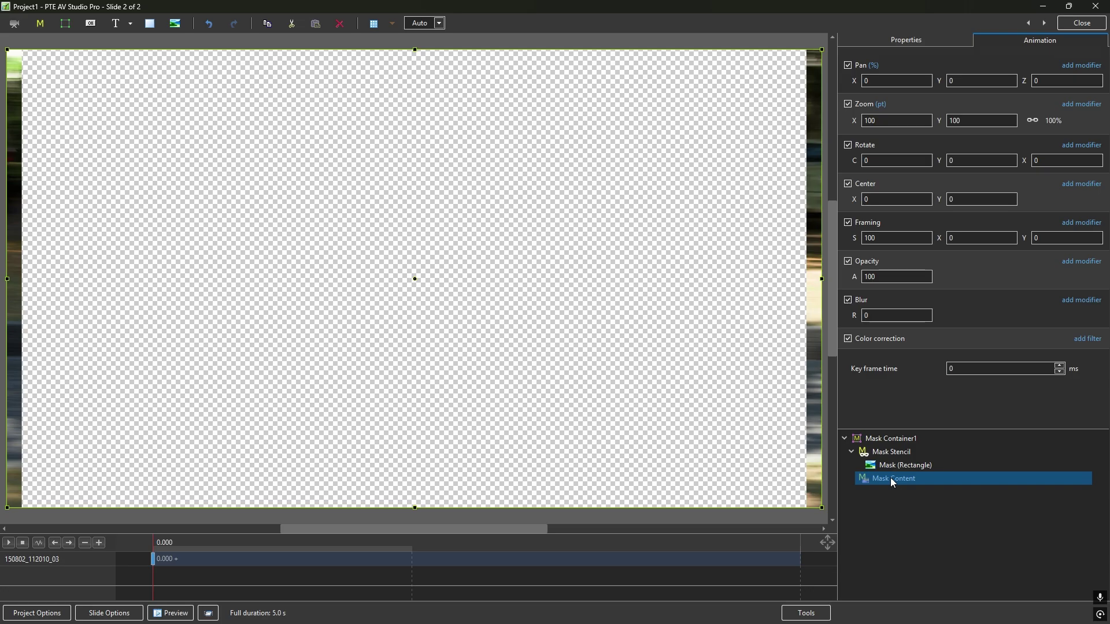
drag(890, 478, 890, 478)
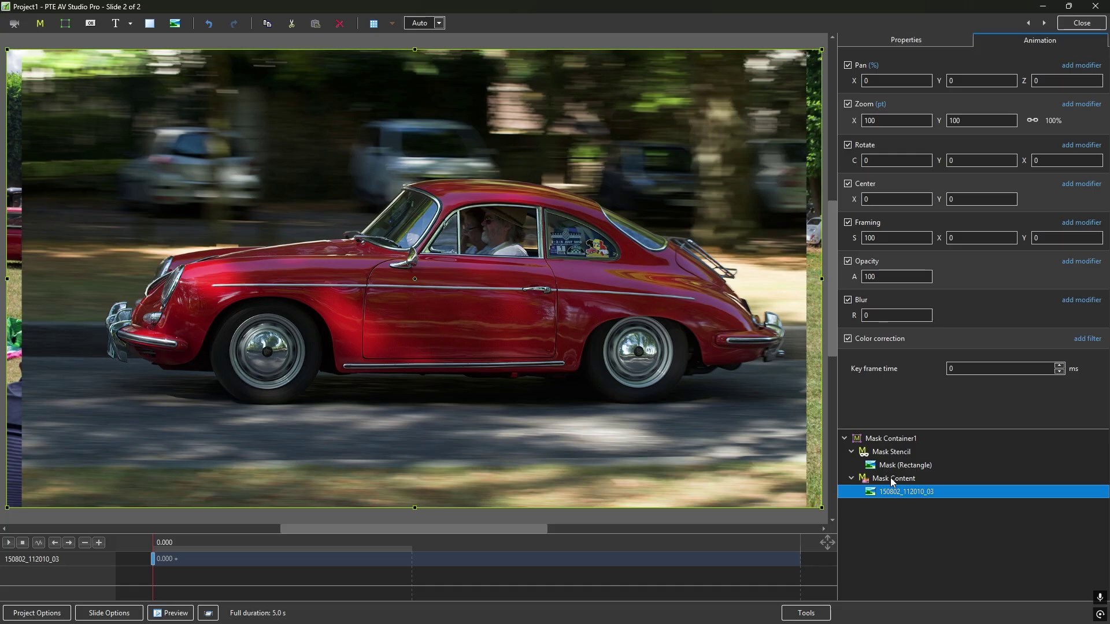
- Insert CadreAlu.png from the Originaux folder into Mask Content above the car photo
click(890, 477)
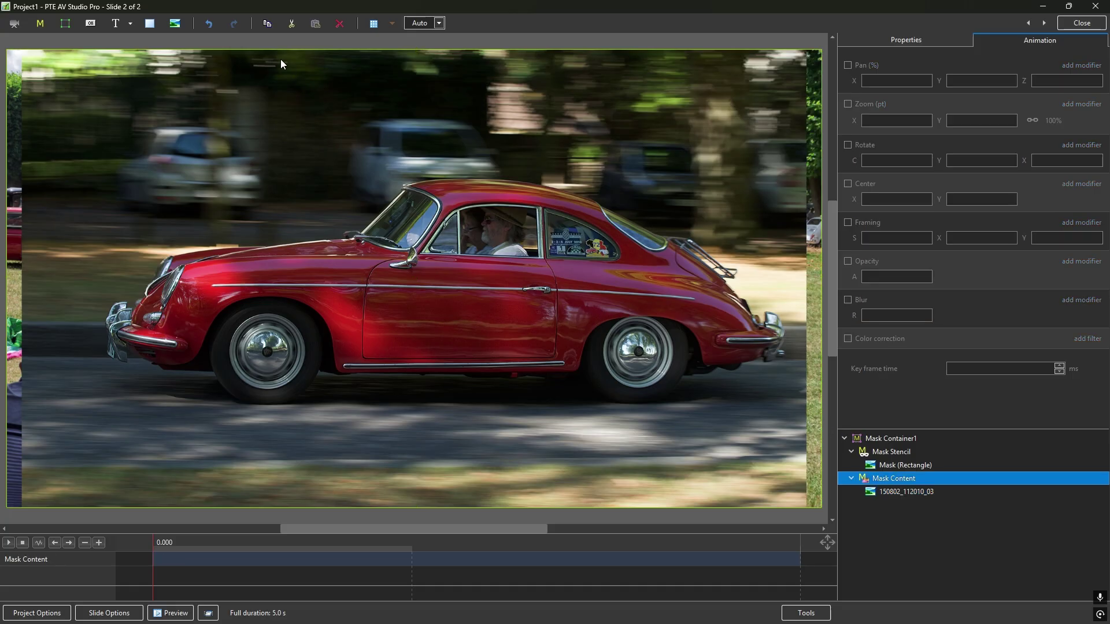
click(174, 25)
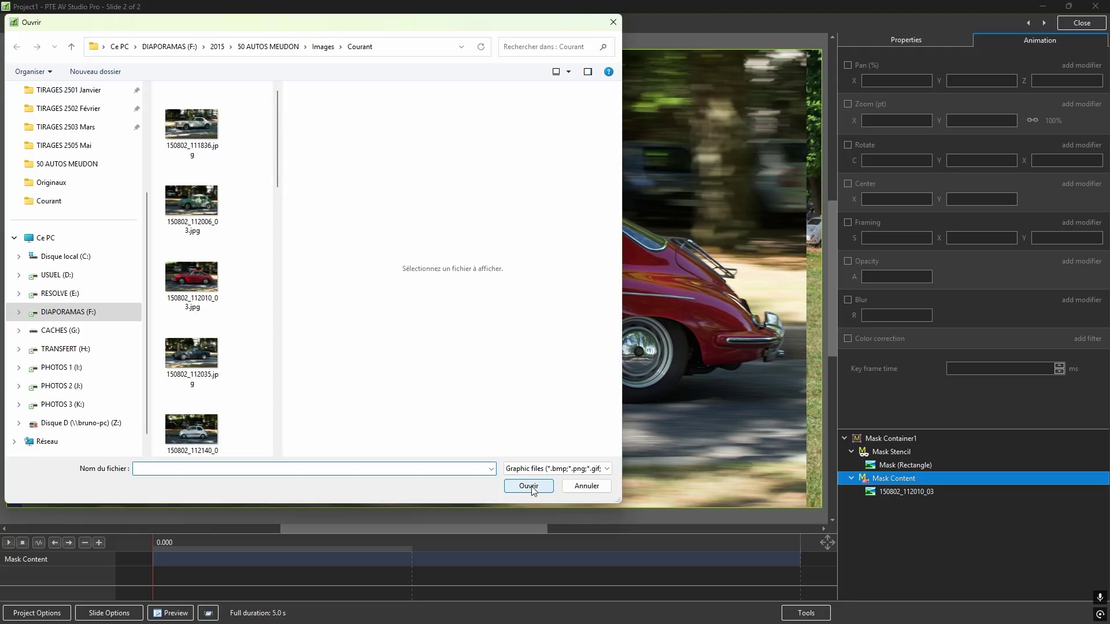
click(322, 46)
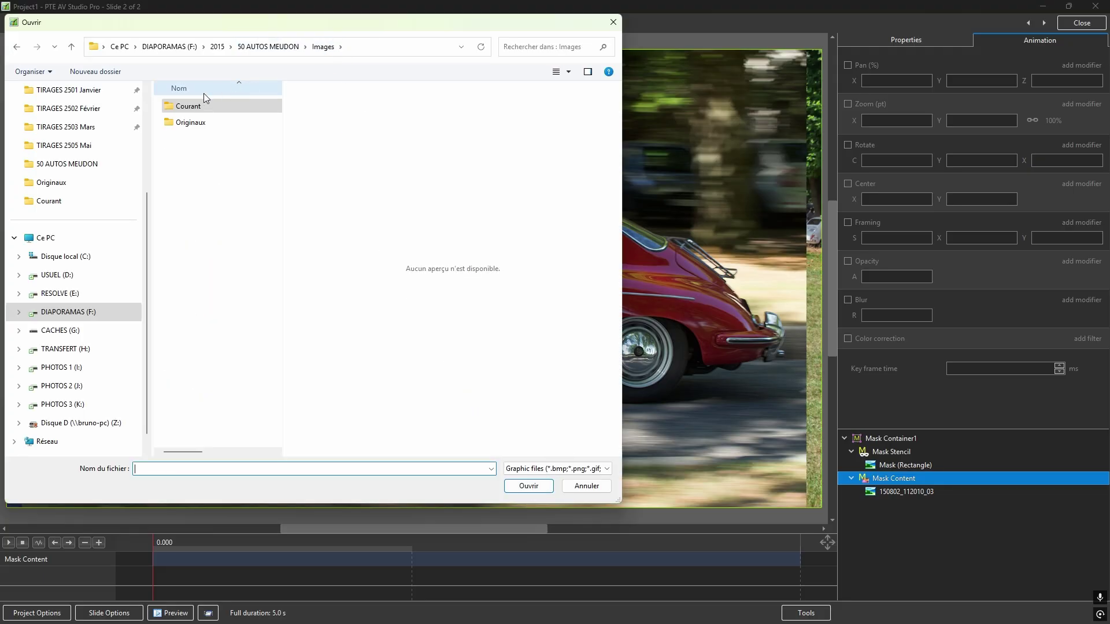
double_click(194, 121)
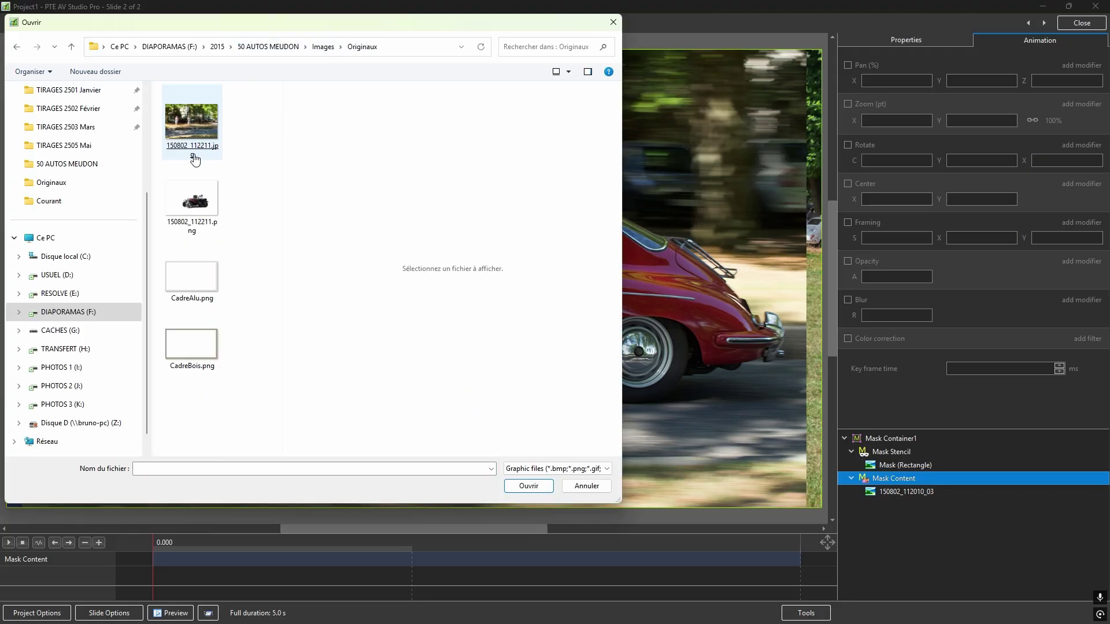
double_click(198, 279)
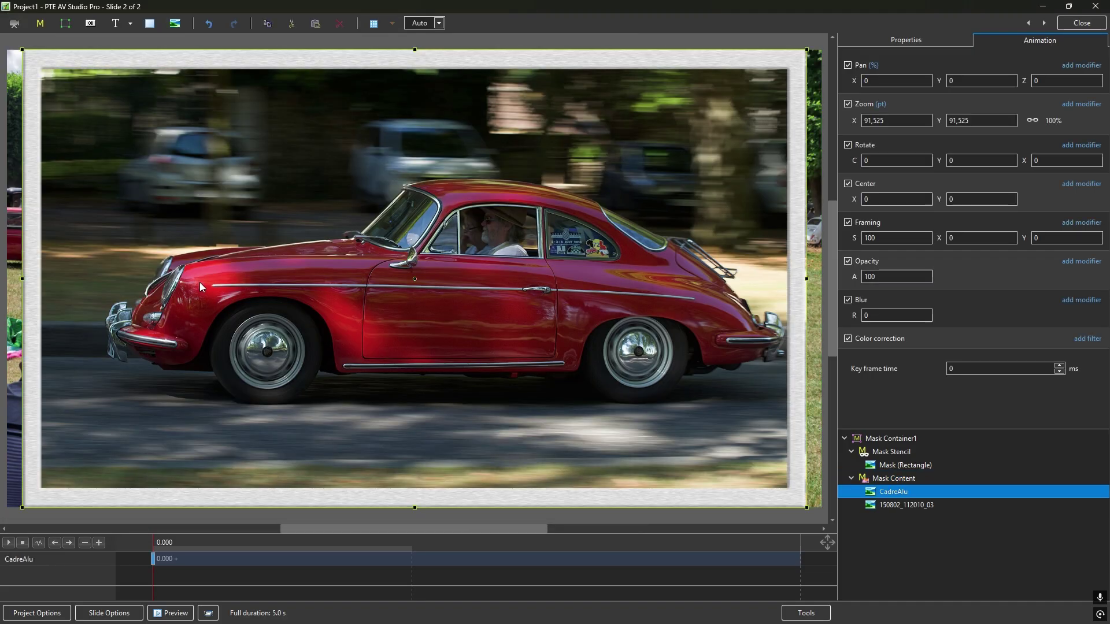
- Scale Mask Container1 to a zoom of 80 and shift it horizontally with a Pan X of 20
click(888, 438)
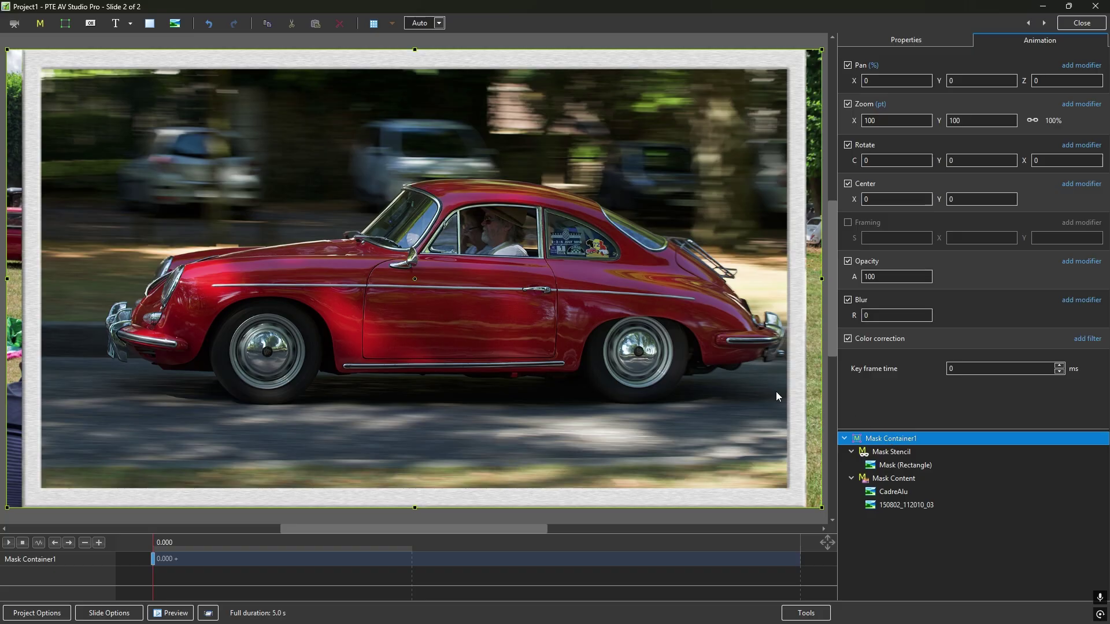
drag(5, 50, 119, 106)
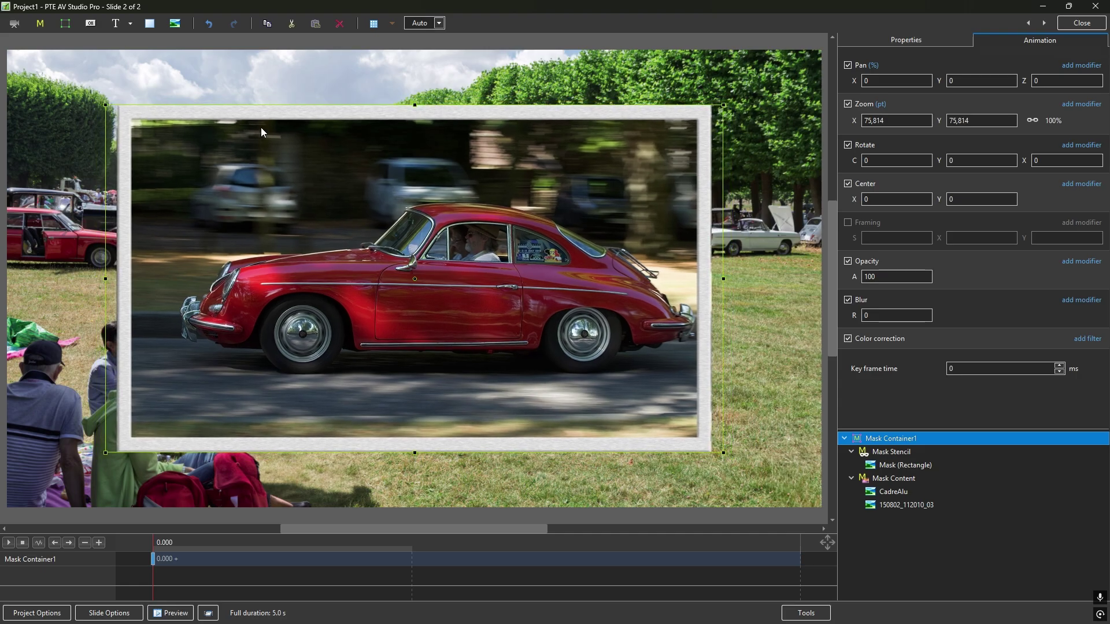
drag(853, 120, 869, 120)
click(889, 120)
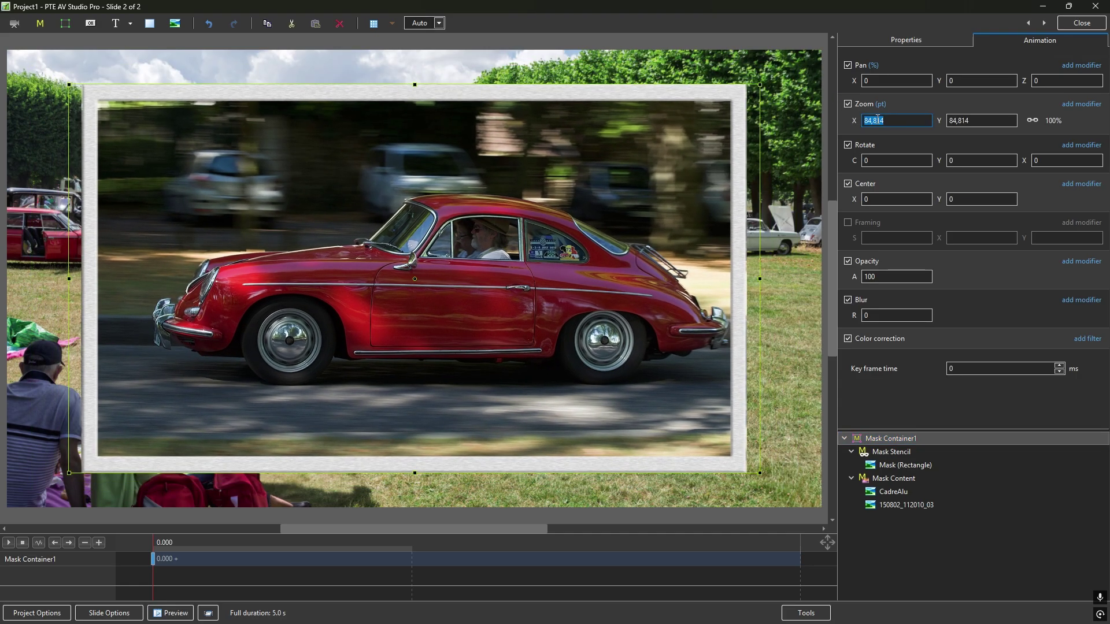
text(80)
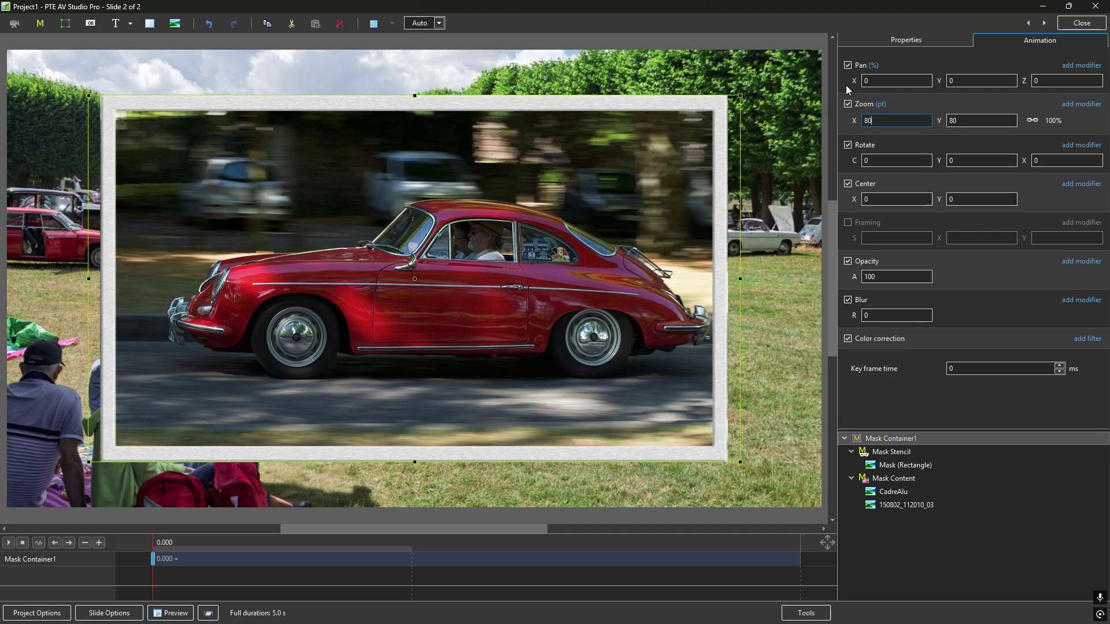
drag(854, 81, 865, 84)
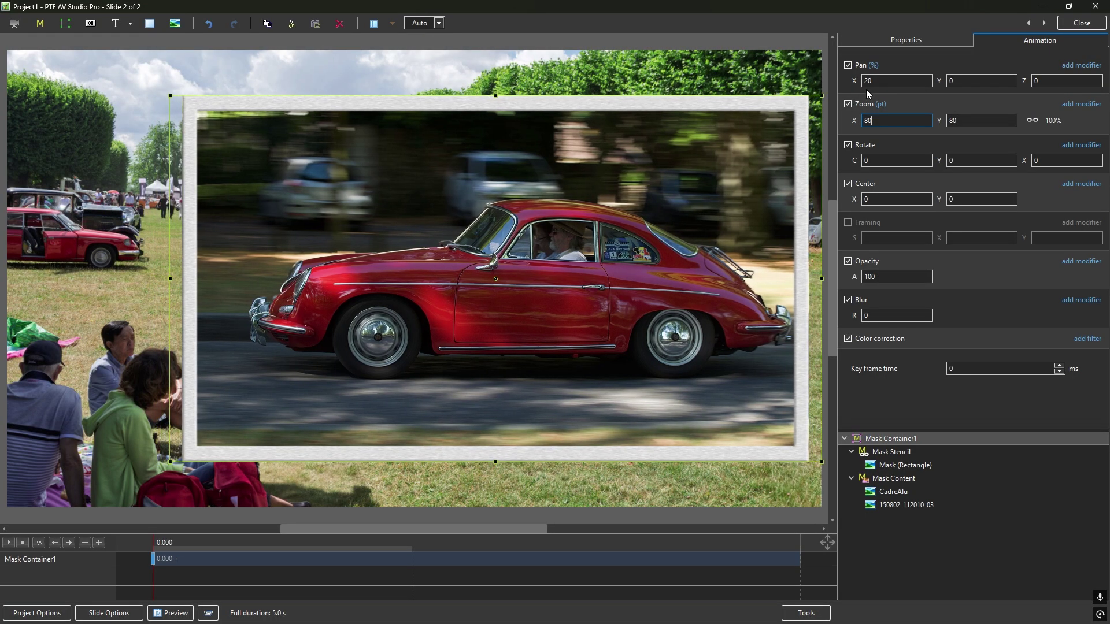
- Close the object editor and compare the background slide with the framed car slide in the preview
click(1081, 23)
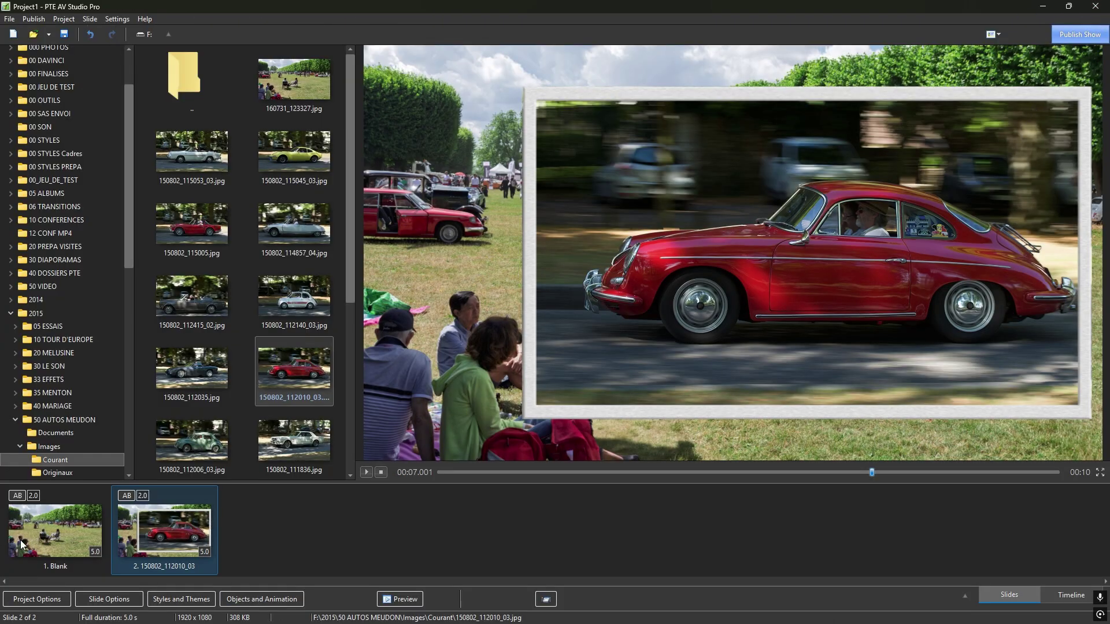
click(47, 532)
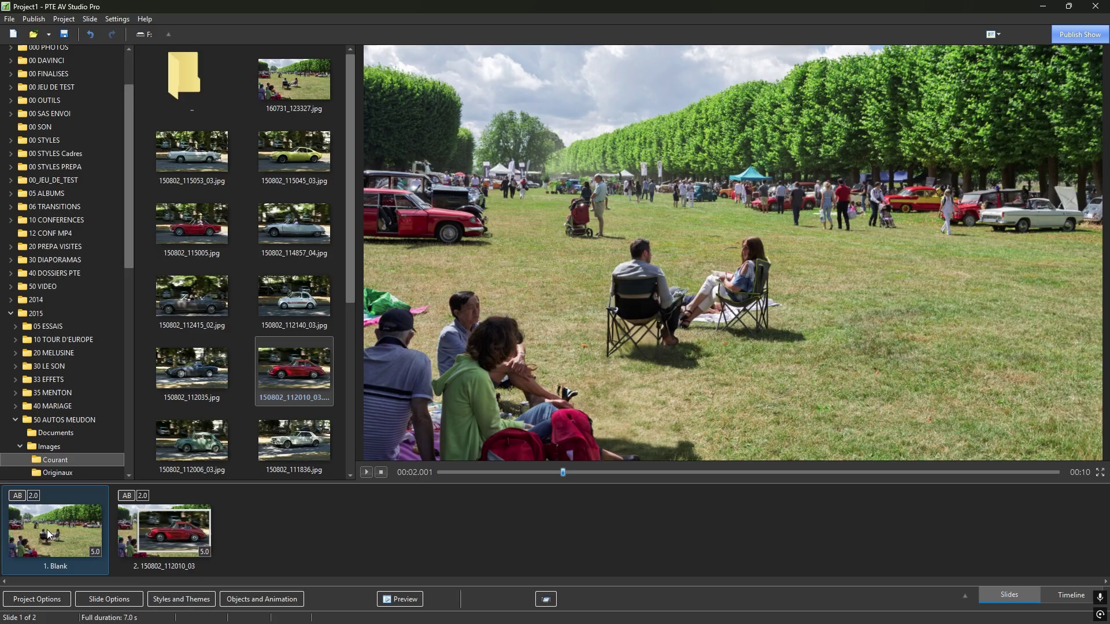
click(137, 534)
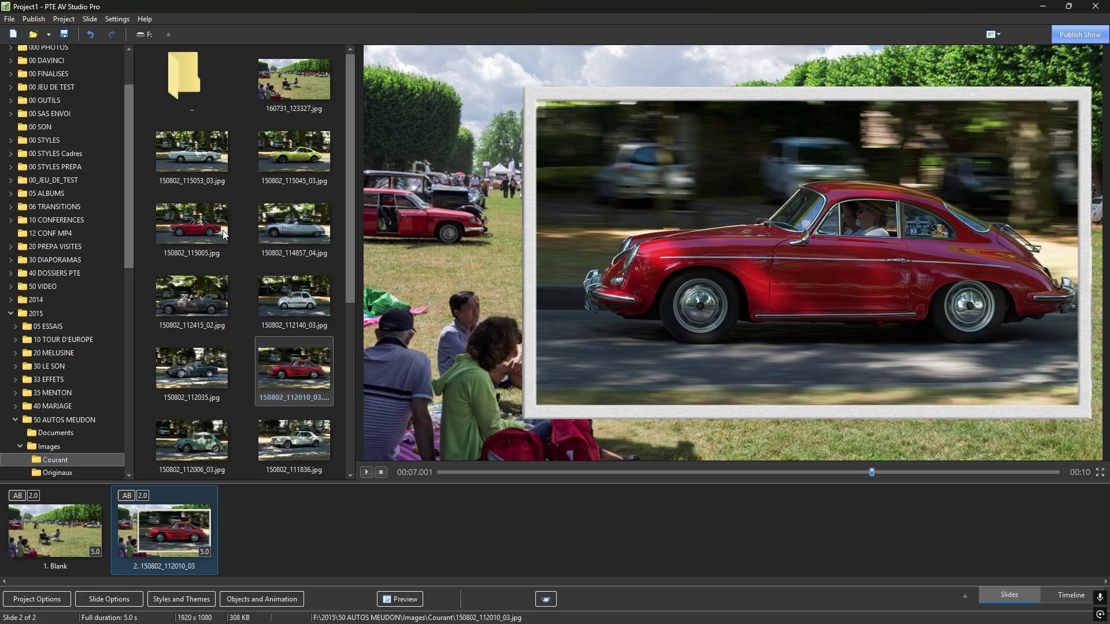
- Add photos 150802_115255_01, 150802_115151, 150802_115049 and 150802_114146_01 as slides 3 to 6
scroll(248, 270, down, 4)
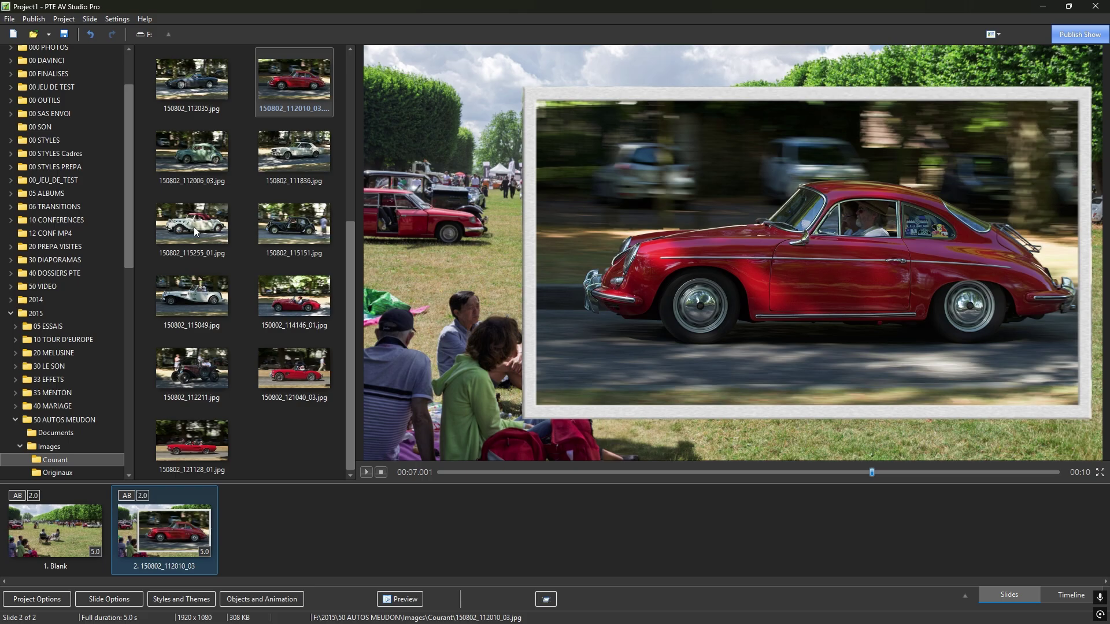
drag(206, 237, 332, 553)
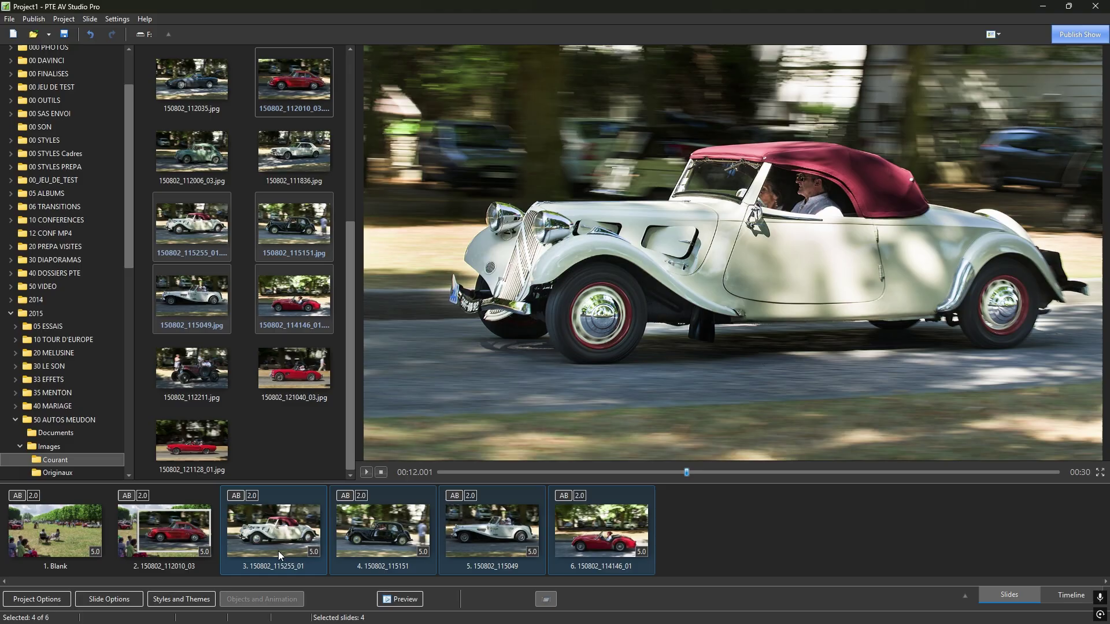
- Create a quick style from the framed car slide 2, 150802_112010_03
click(172, 525)
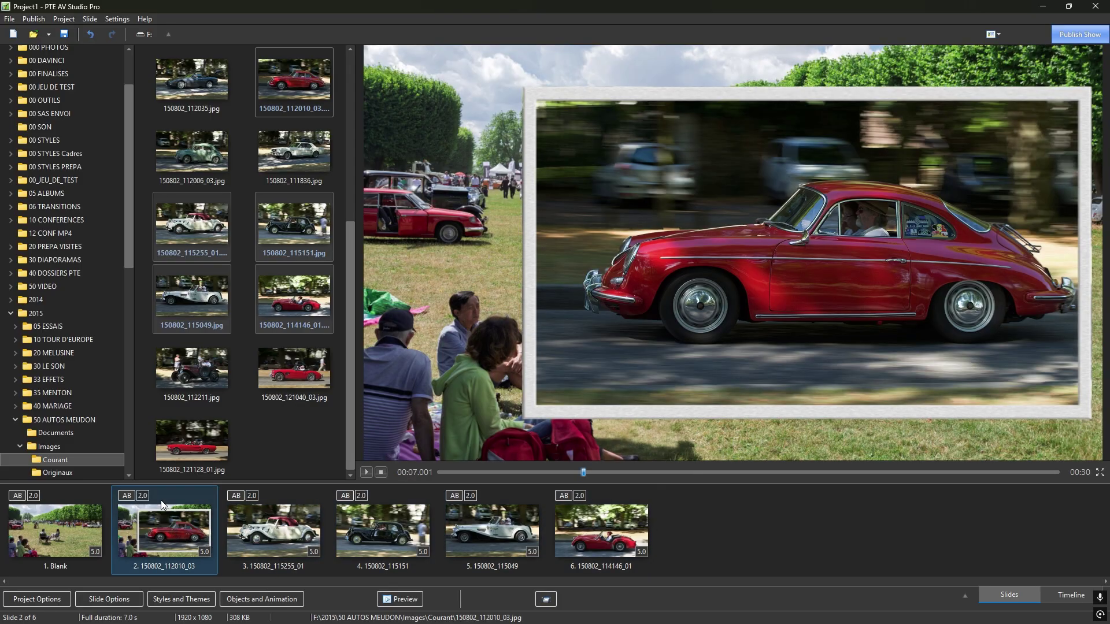
click(90, 19)
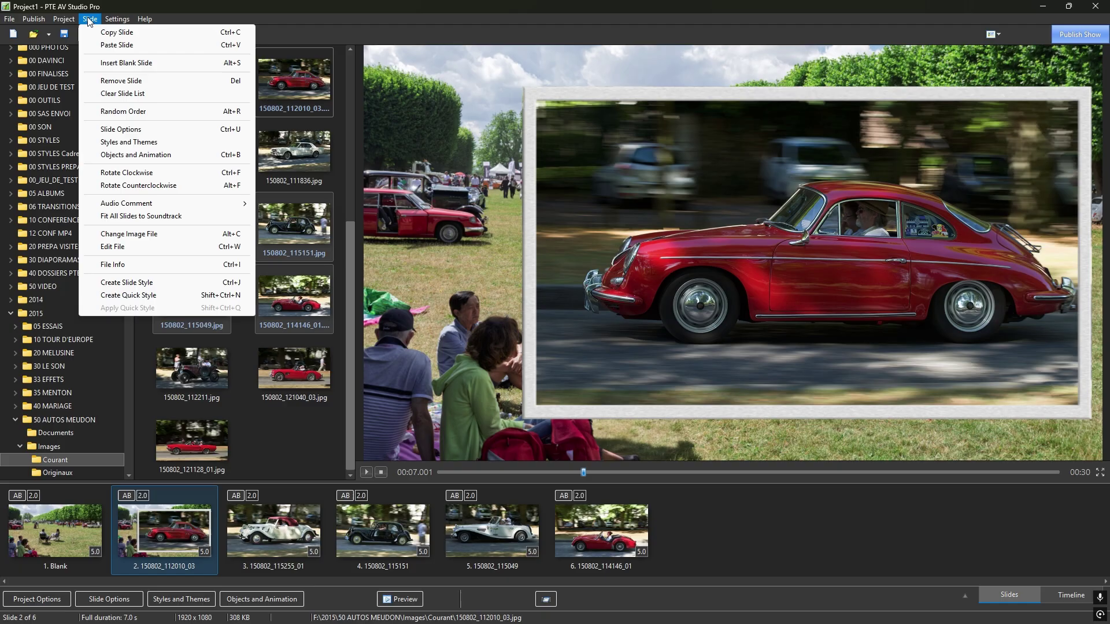
click(138, 296)
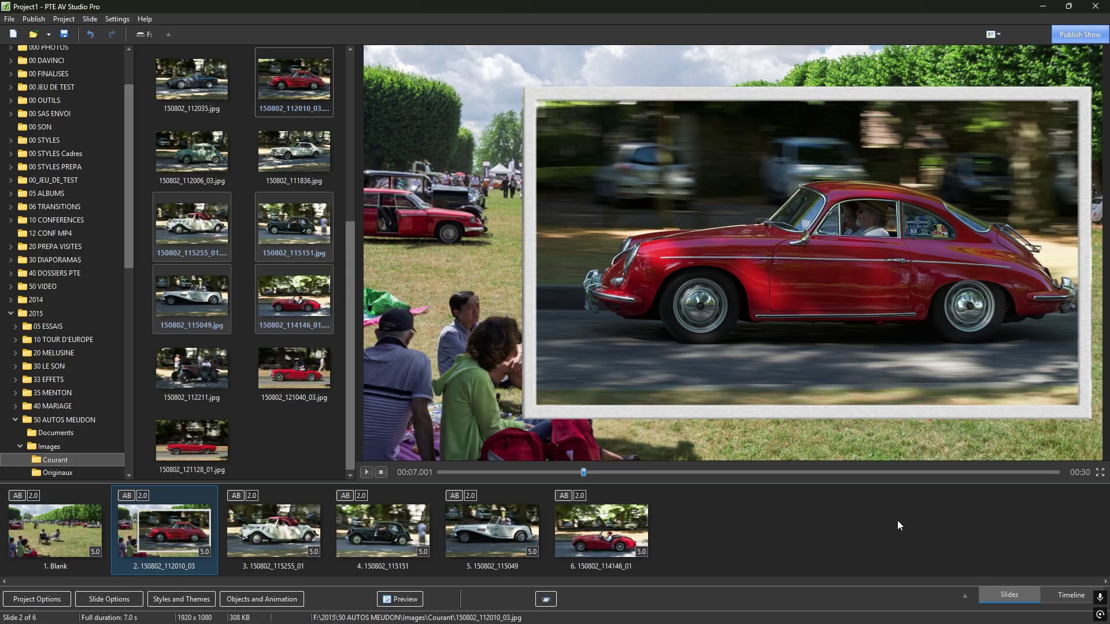
- Apply the quick style to slides 3 to 6 and check the framed cars in the preview
drag(682, 518, 283, 549)
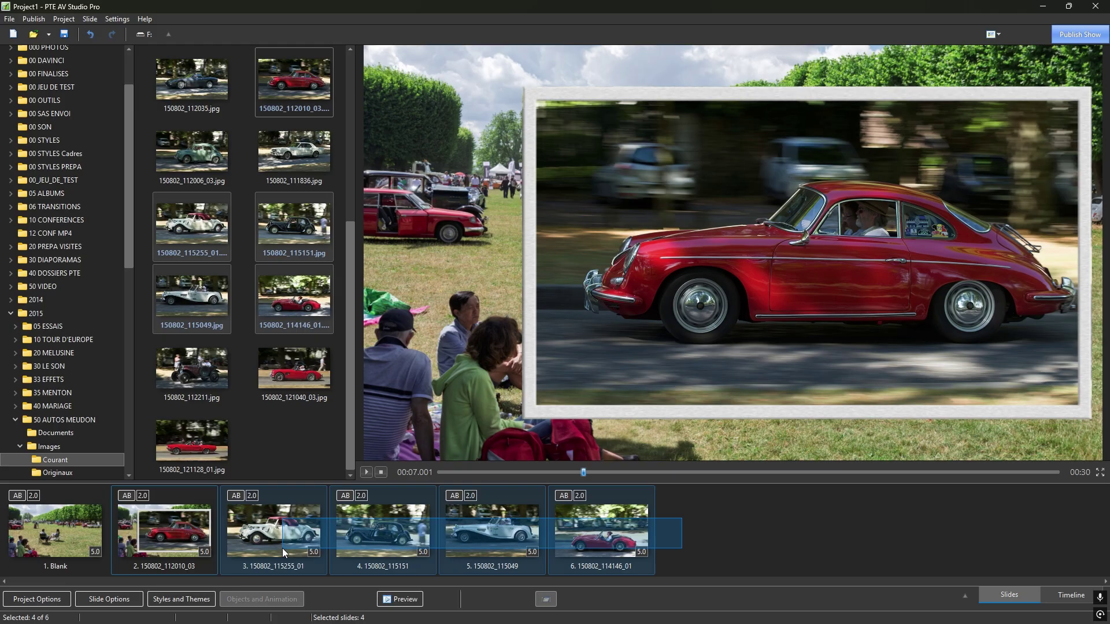
drag(282, 547, 282, 549)
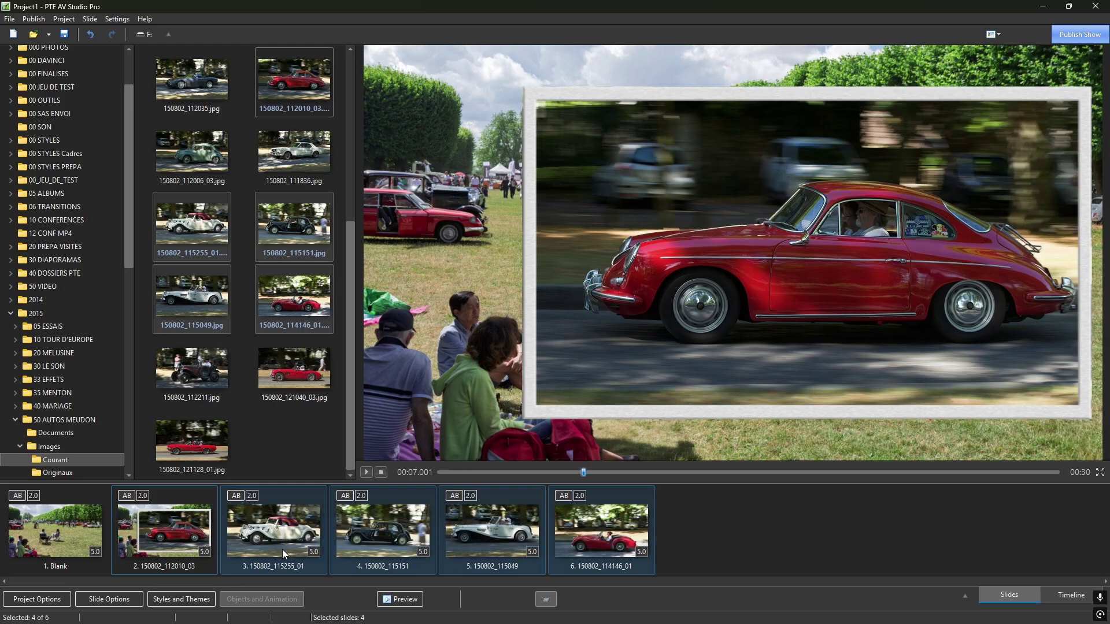
click(89, 19)
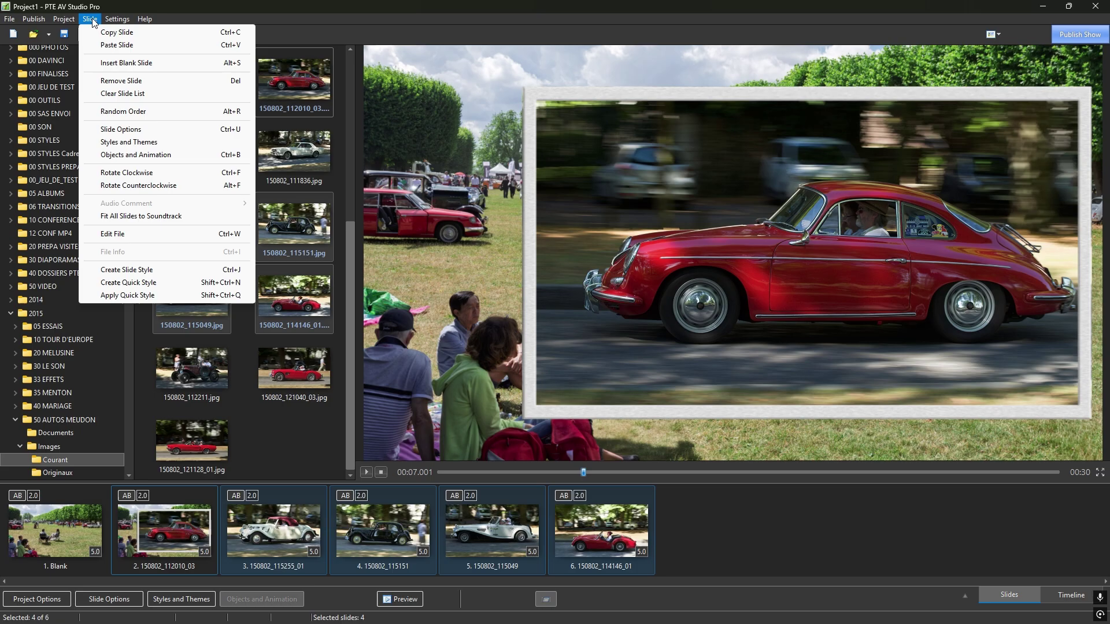
click(149, 295)
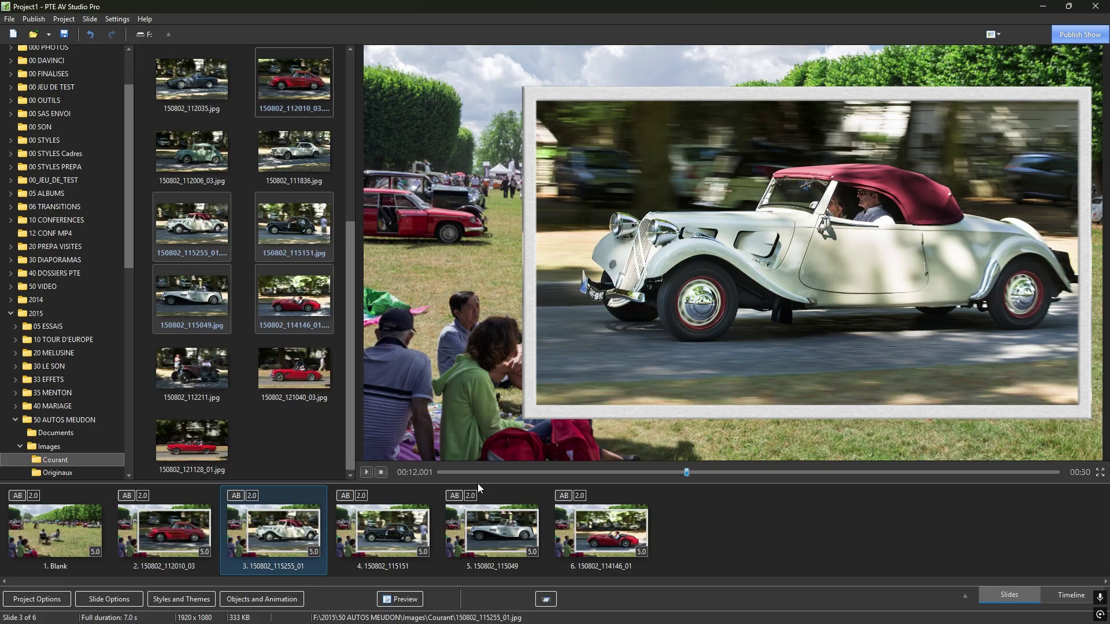
drag(544, 474, 905, 478)
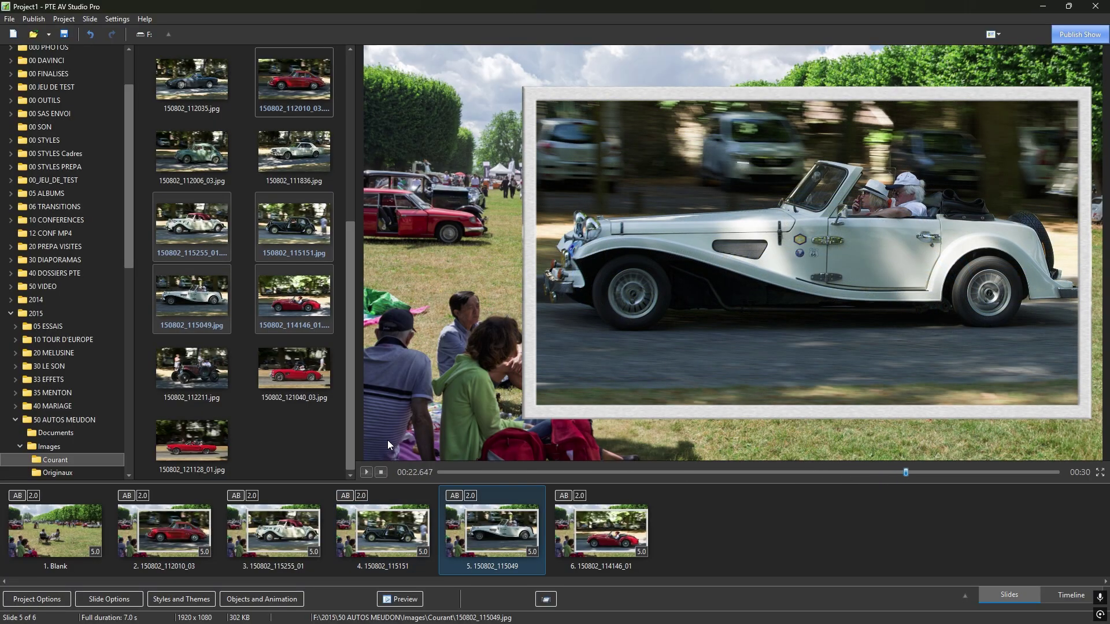
- Add photos 170730_161036, 170730_160506, 170730_155906 and 170730_155301 from the 2017 72 AUTOS_MEUDON Images\Courant folder as slides 7 to 10
scroll(59, 409, down, 7)
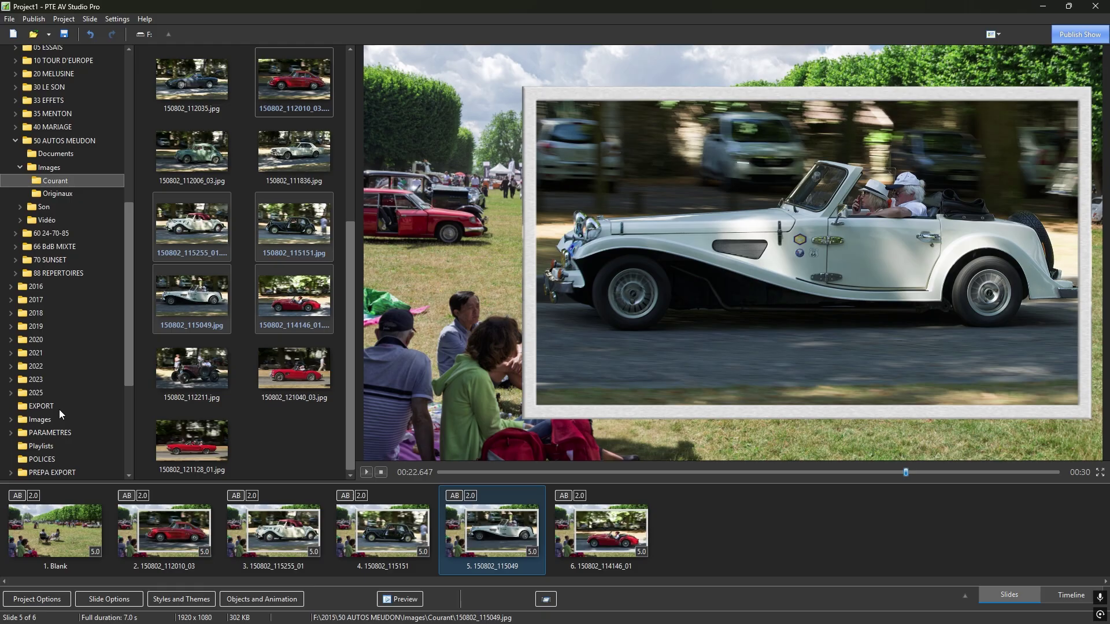
click(16, 301)
drag(354, 75, 352, 83)
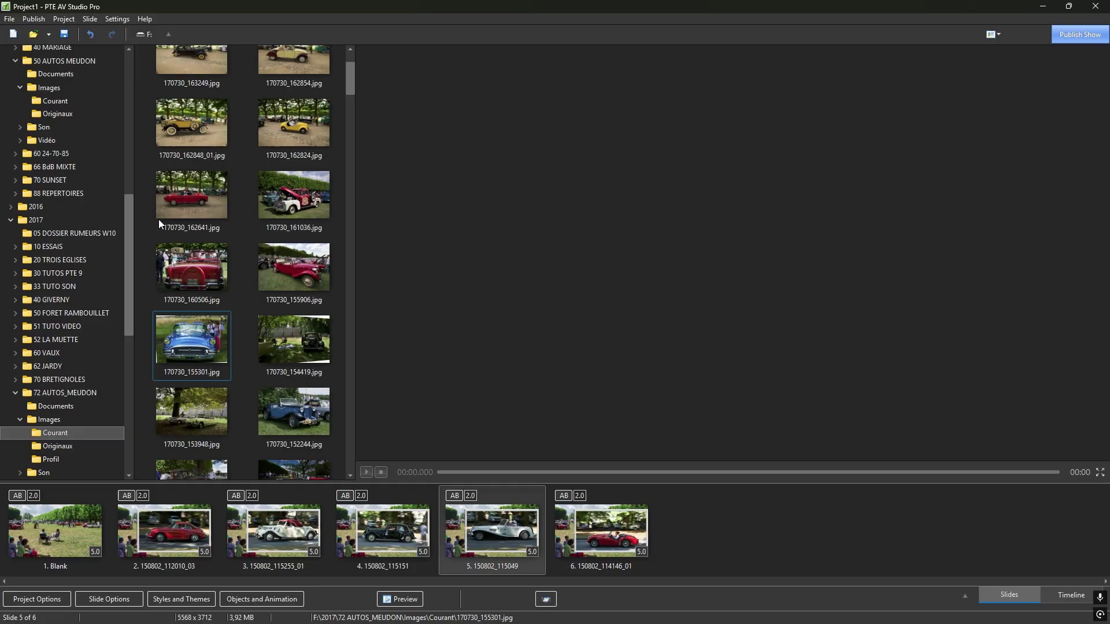
click(271, 196)
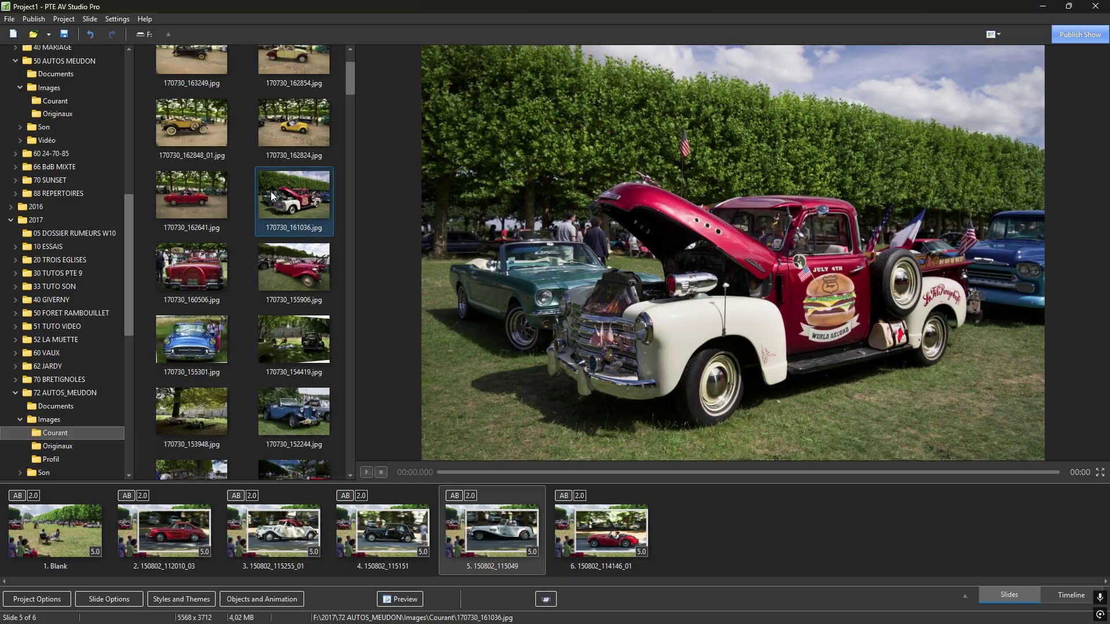
ctrl+click(176, 274)
ctrl+click(290, 268)
ctrl+click(198, 341)
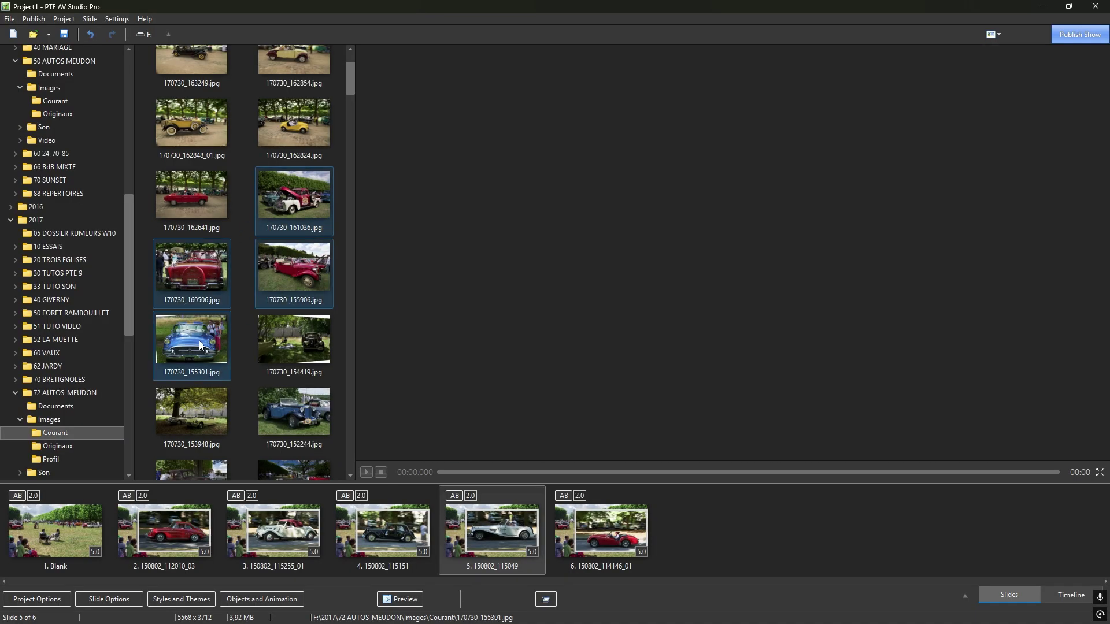
drag(199, 341, 708, 551)
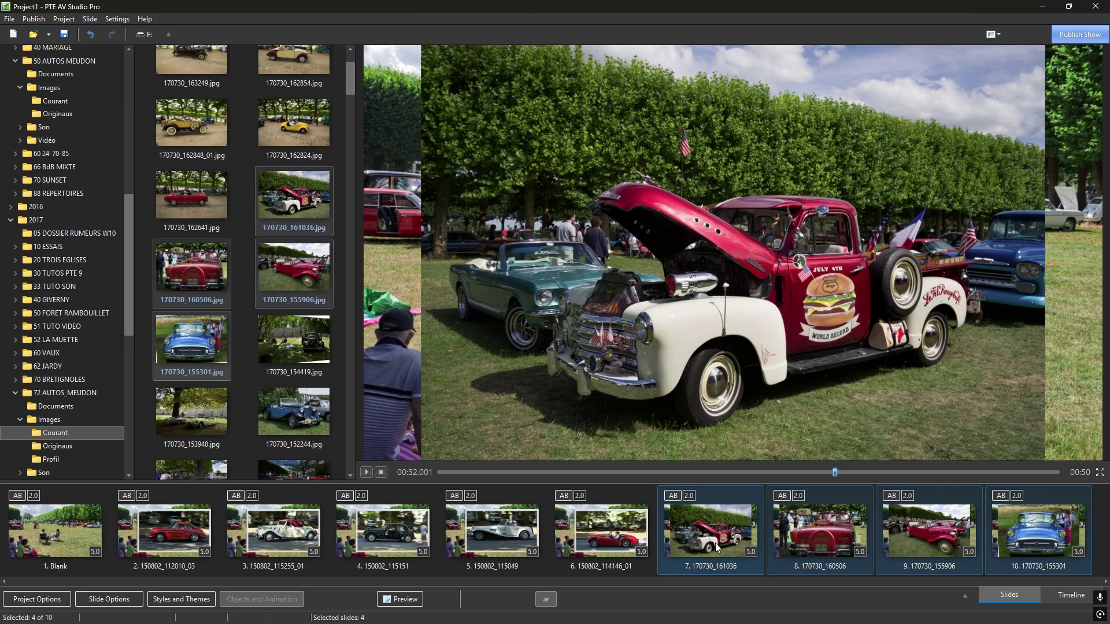
- Open slide 7, 170730_161036, in the object editor and set its photo's Fit mode to Cover
click(716, 547)
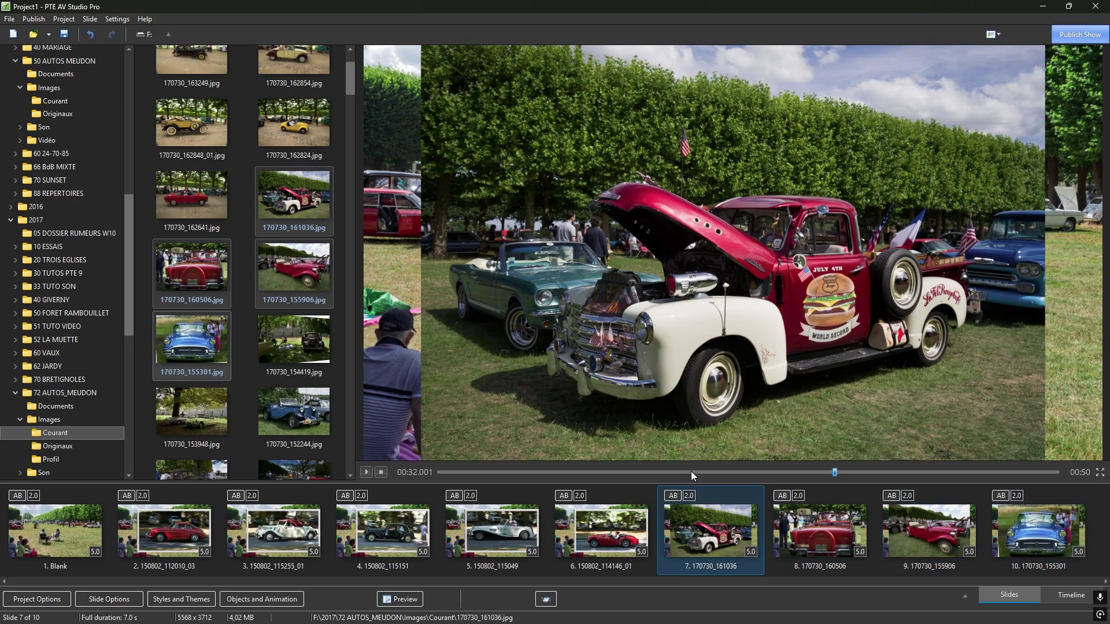
double_click(713, 542)
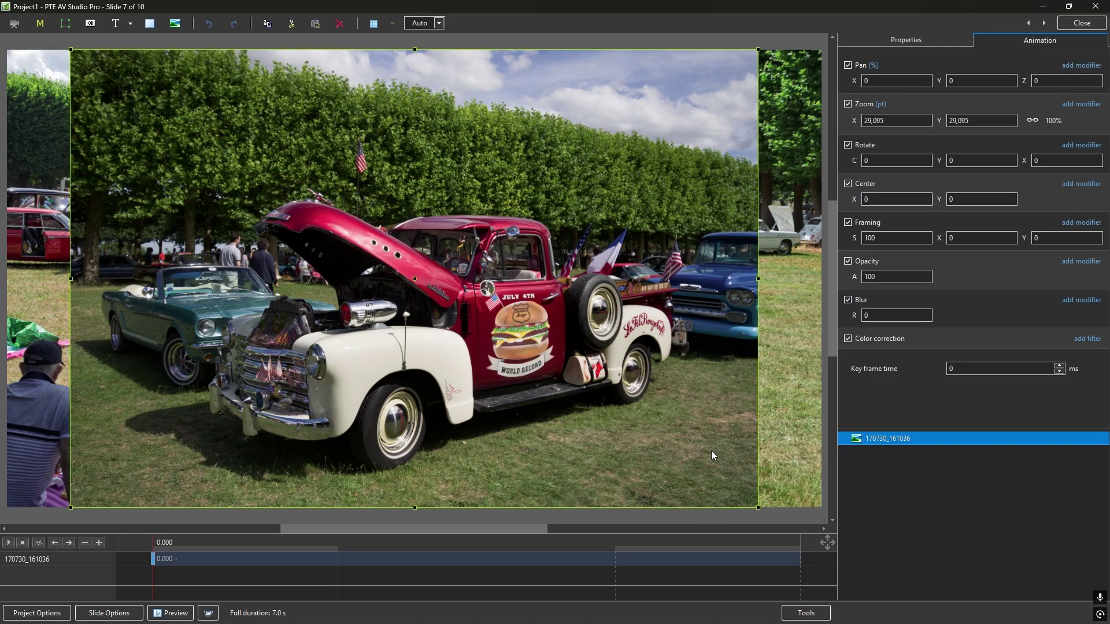
click(905, 41)
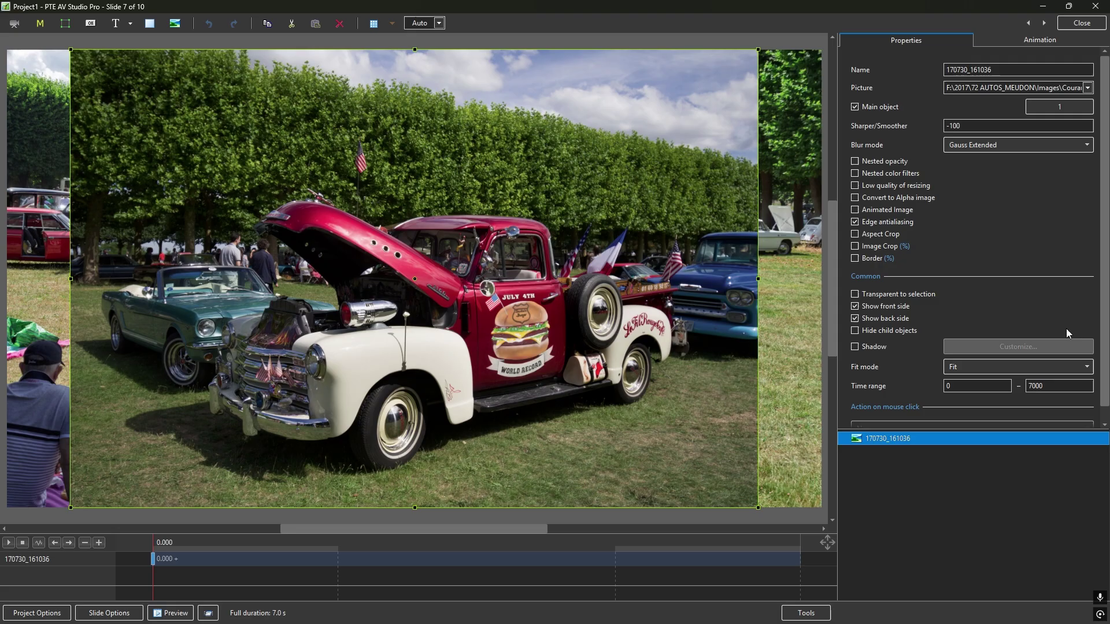
click(1043, 369)
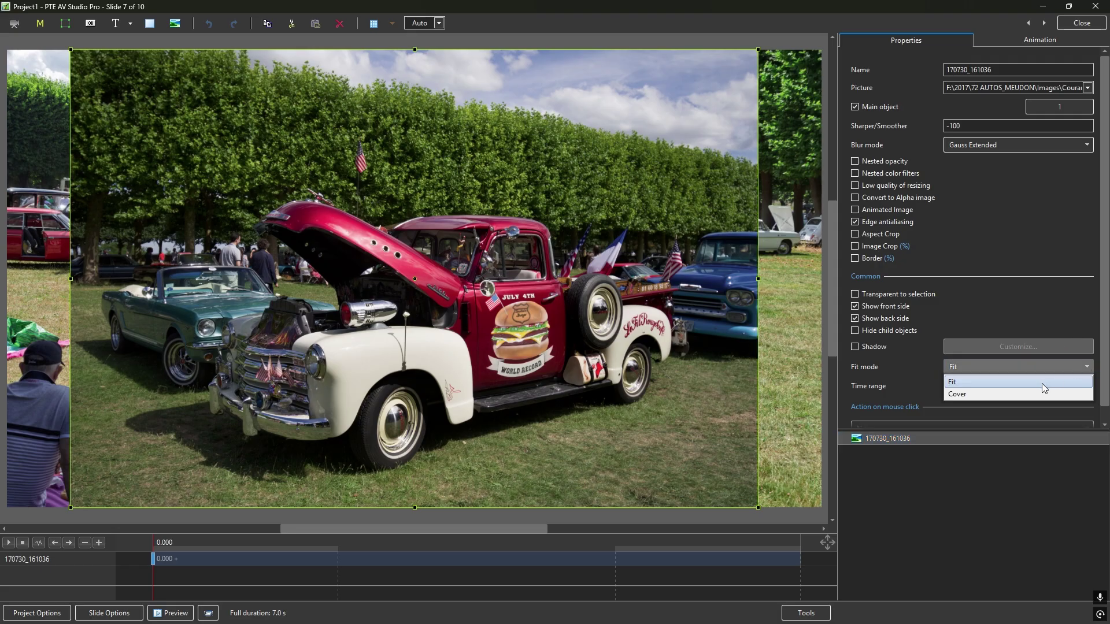
click(1001, 393)
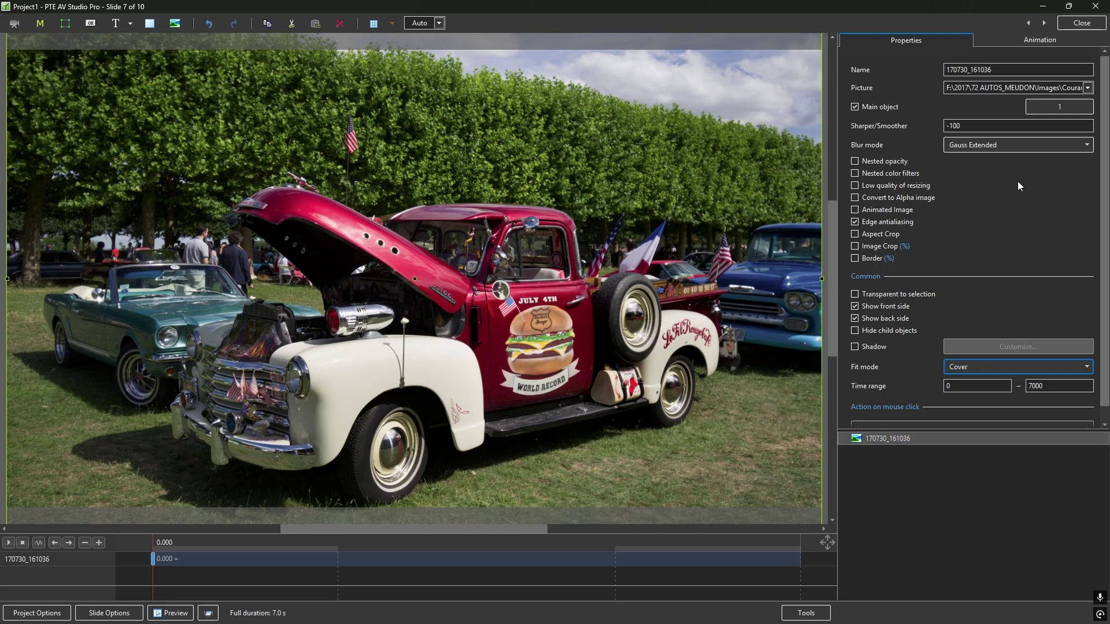
- Set the Fit mode to Cover for the photos on slides 8 and 9, 170730_160506 and 170730_155906
click(1045, 23)
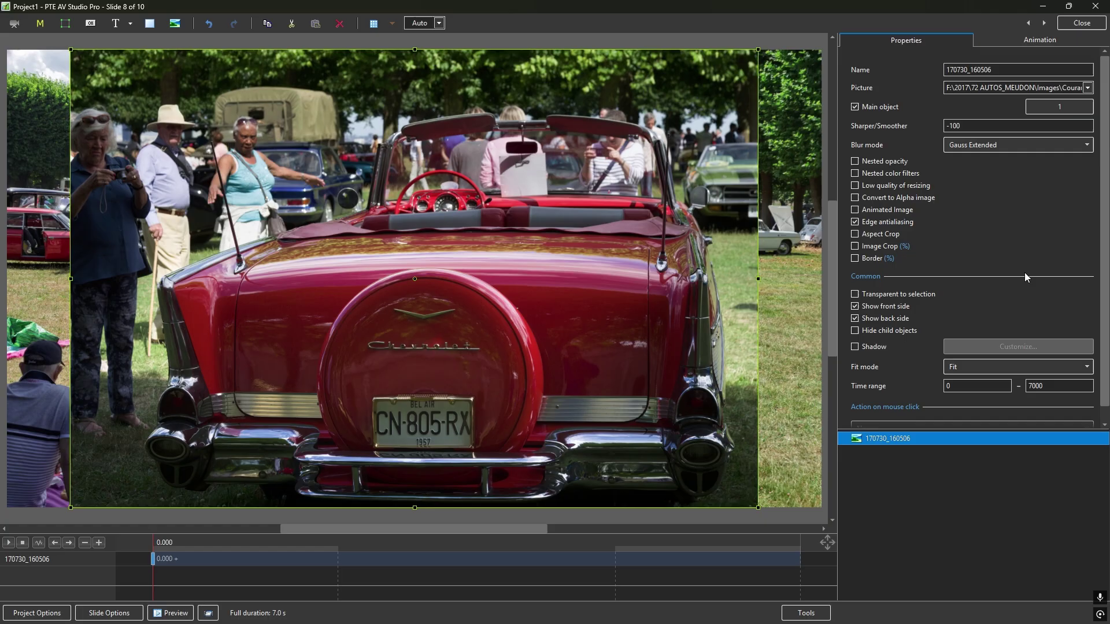
click(1089, 366)
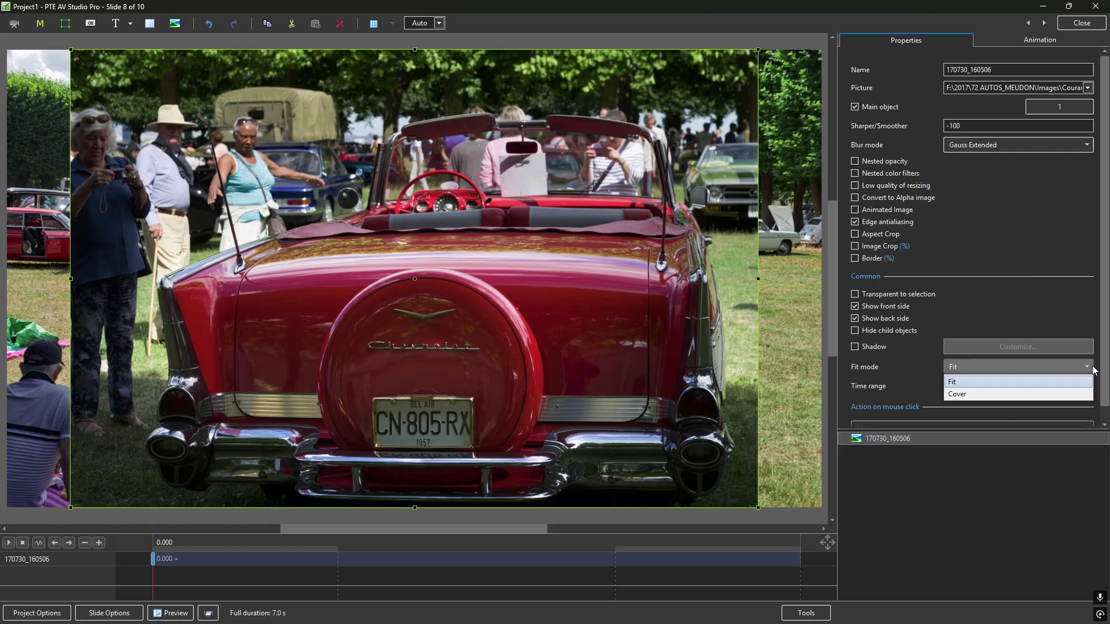
click(963, 393)
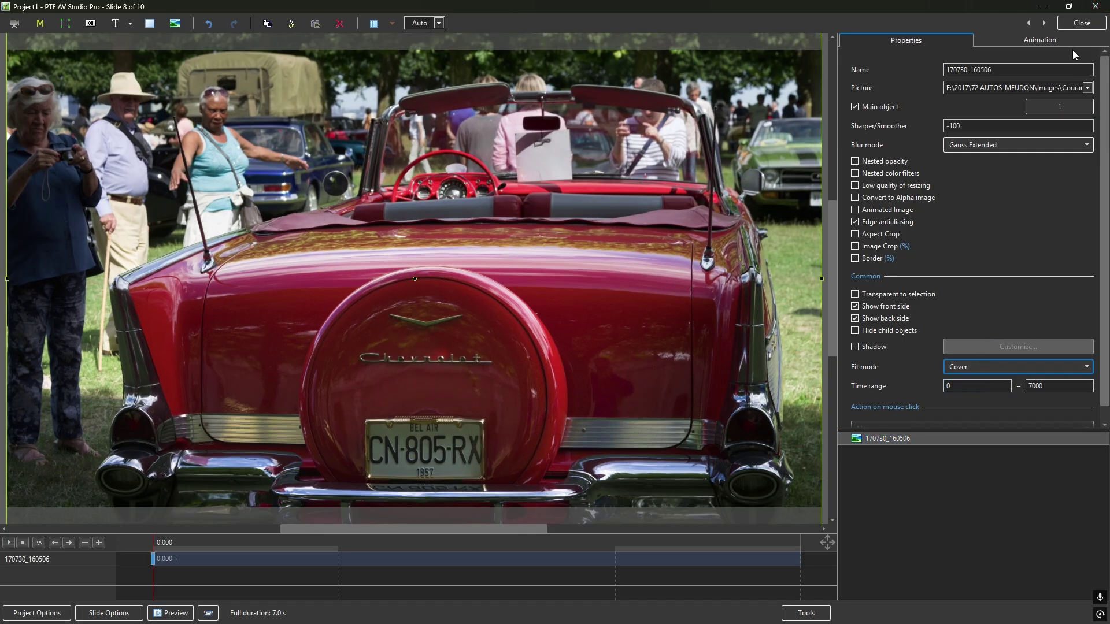
click(1044, 23)
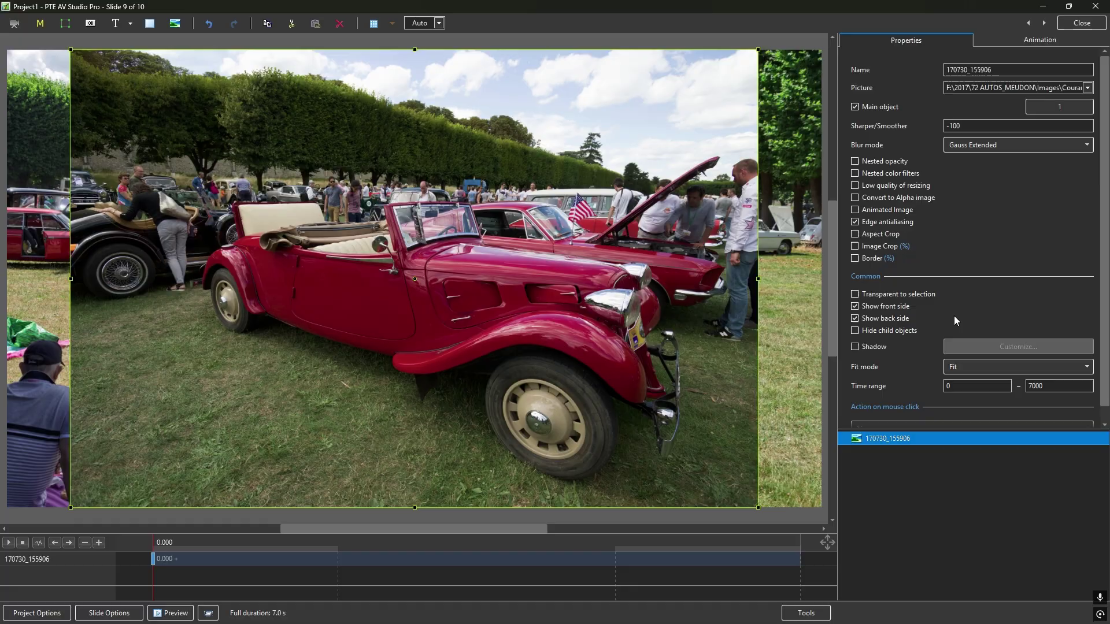
click(1080, 368)
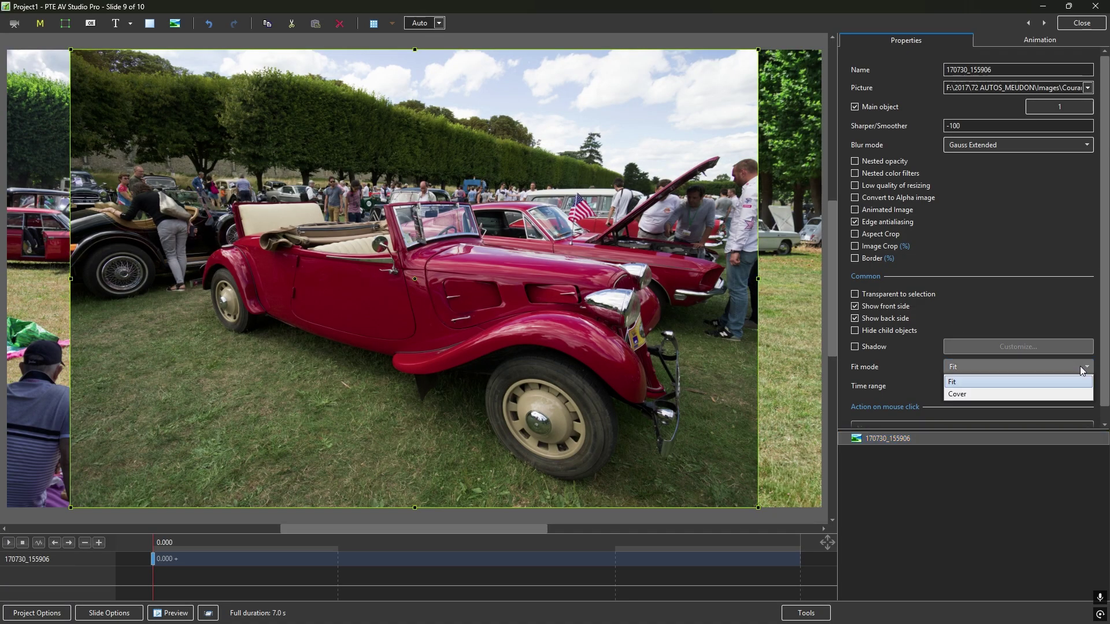
click(1008, 392)
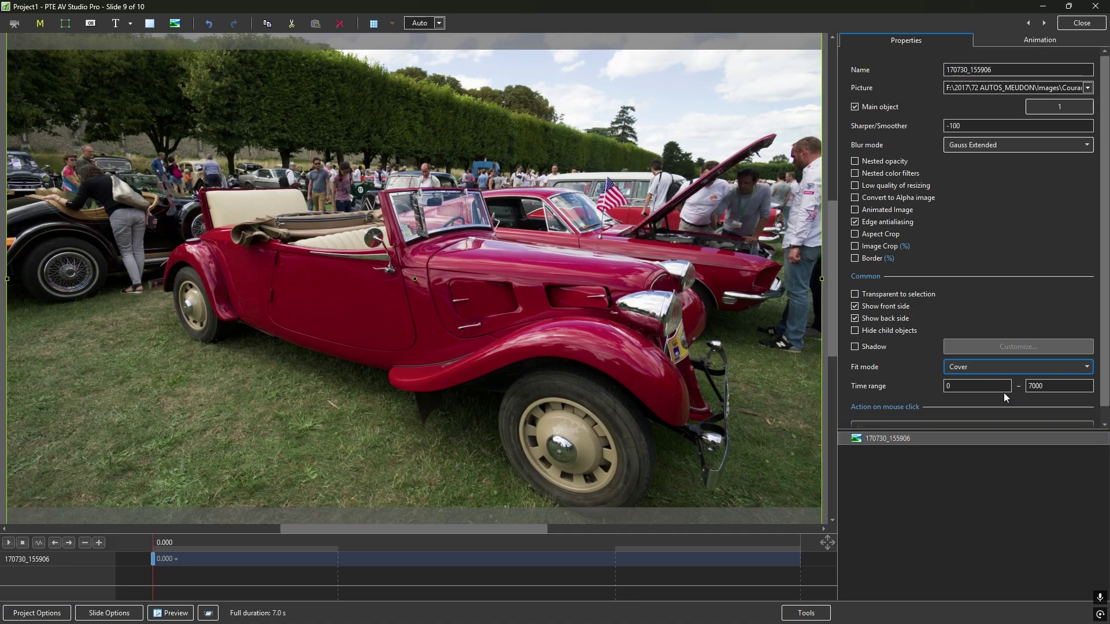
- Set slide 10's blue car photo to Cover, shift it downward with Pan Y, and close the object editor
click(1043, 23)
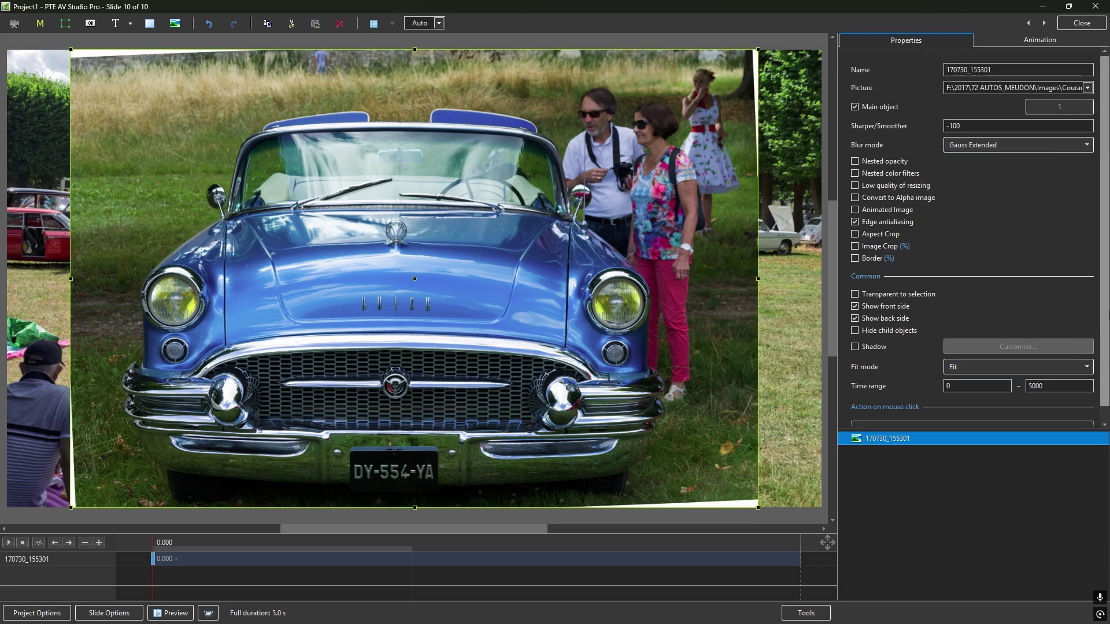
click(1089, 368)
click(1006, 393)
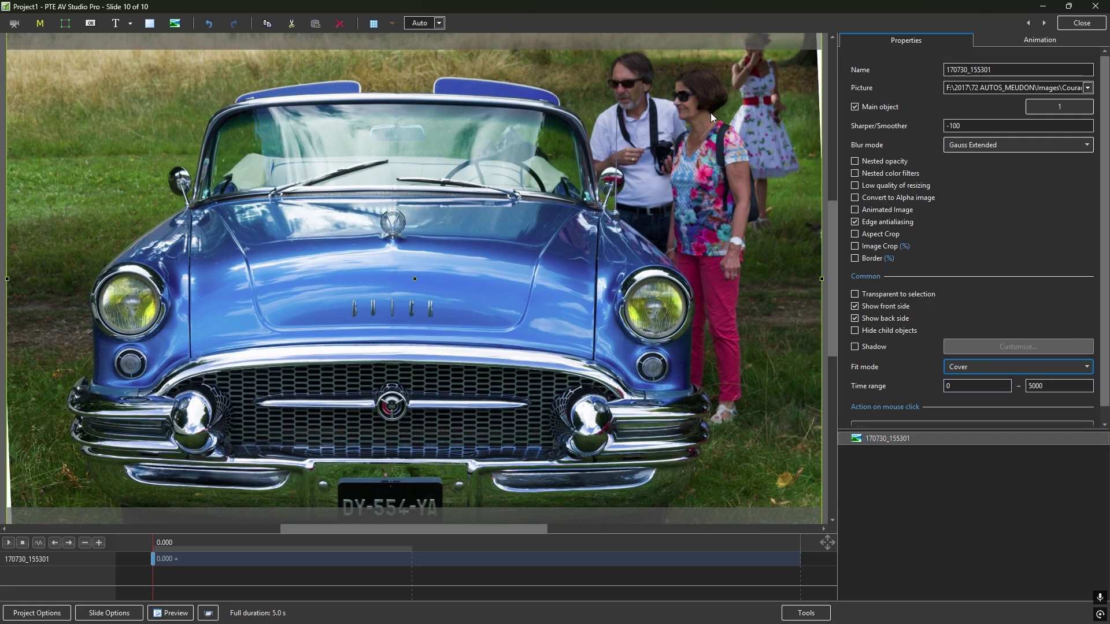
click(1039, 40)
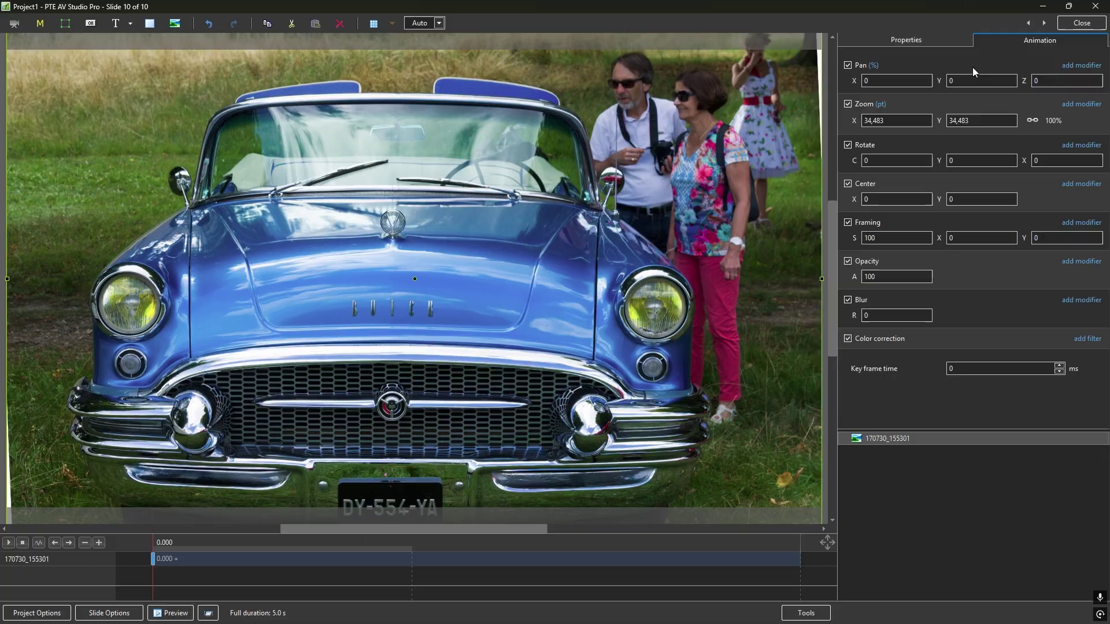
drag(950, 80, 949, 80)
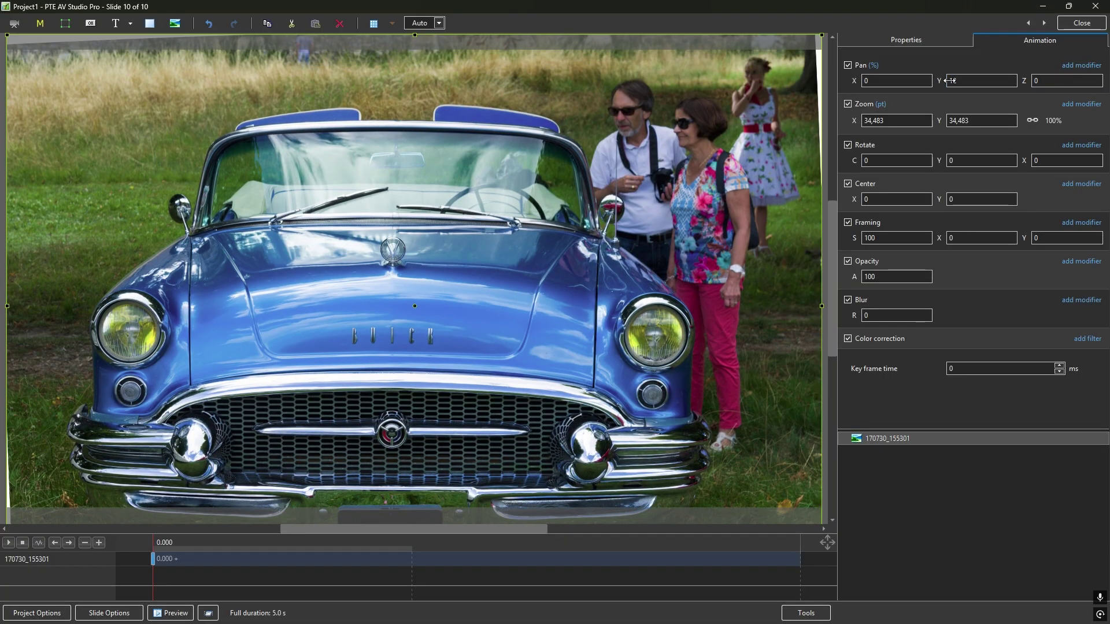
click(1079, 26)
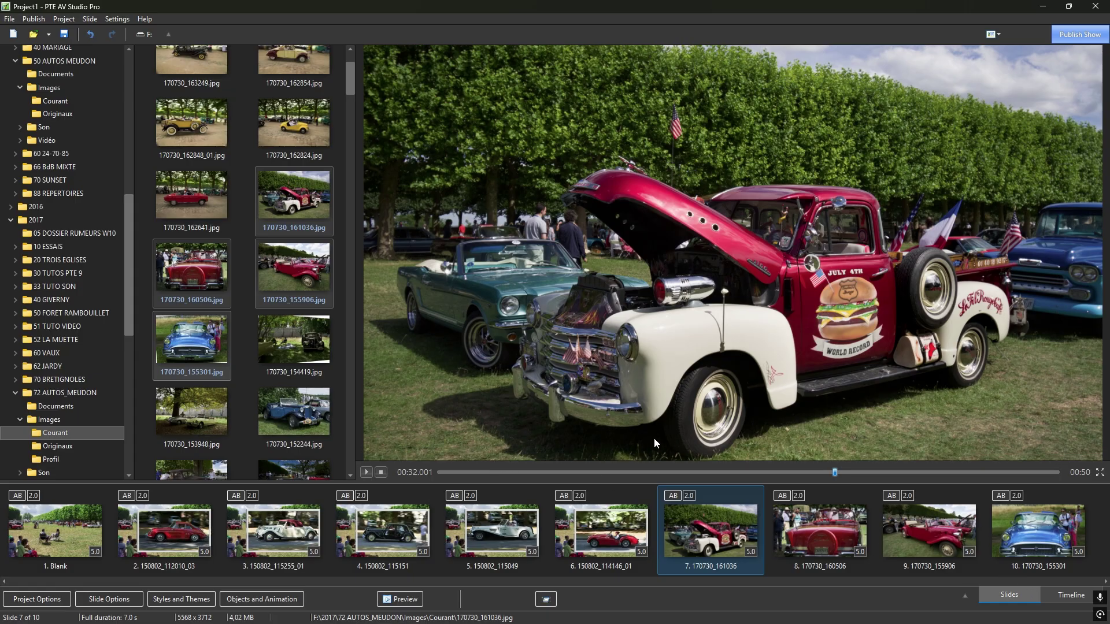
- Add the Le grand Rabbi track from 72 AUTOS_MEUDON's Son\Originaux folder to the timeline and trim it to the end of slide 10
click(22, 474)
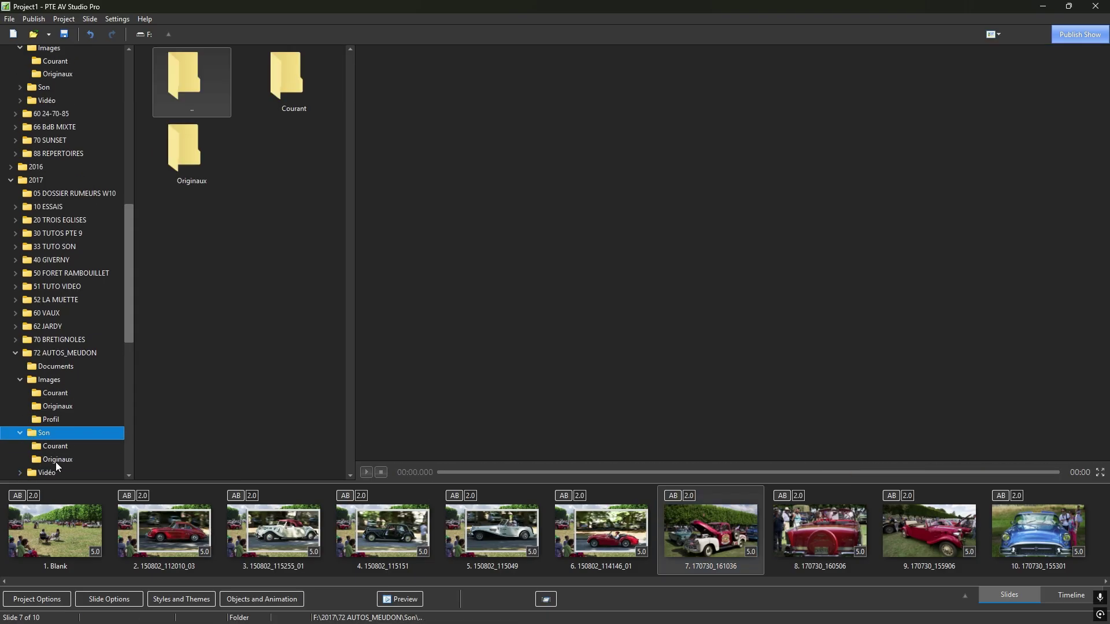
click(56, 462)
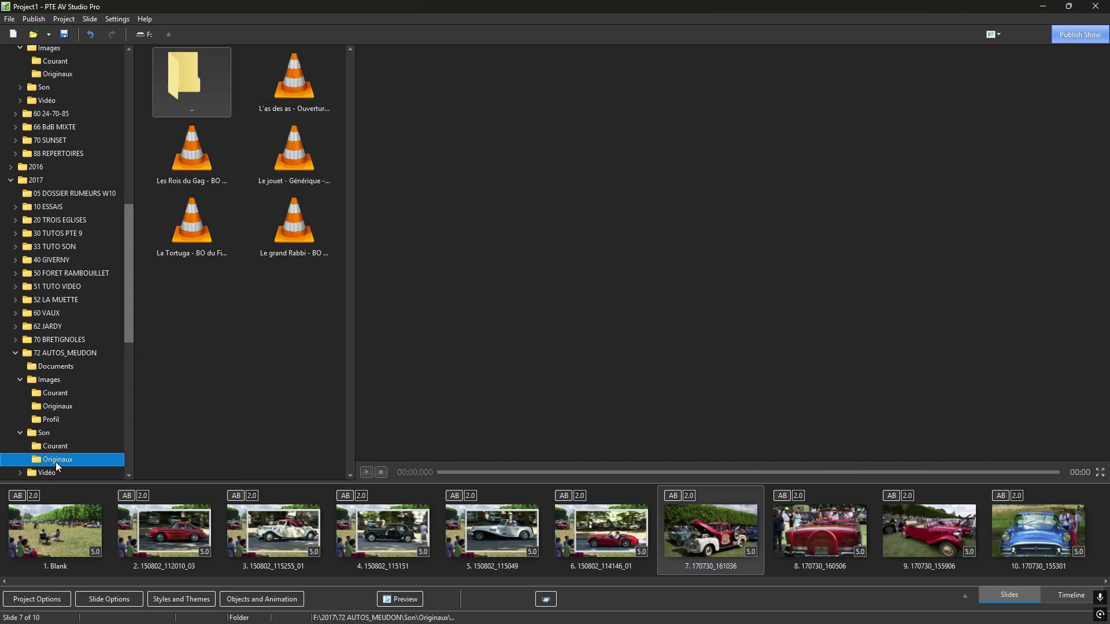
click(1072, 599)
drag(282, 233, 3, 555)
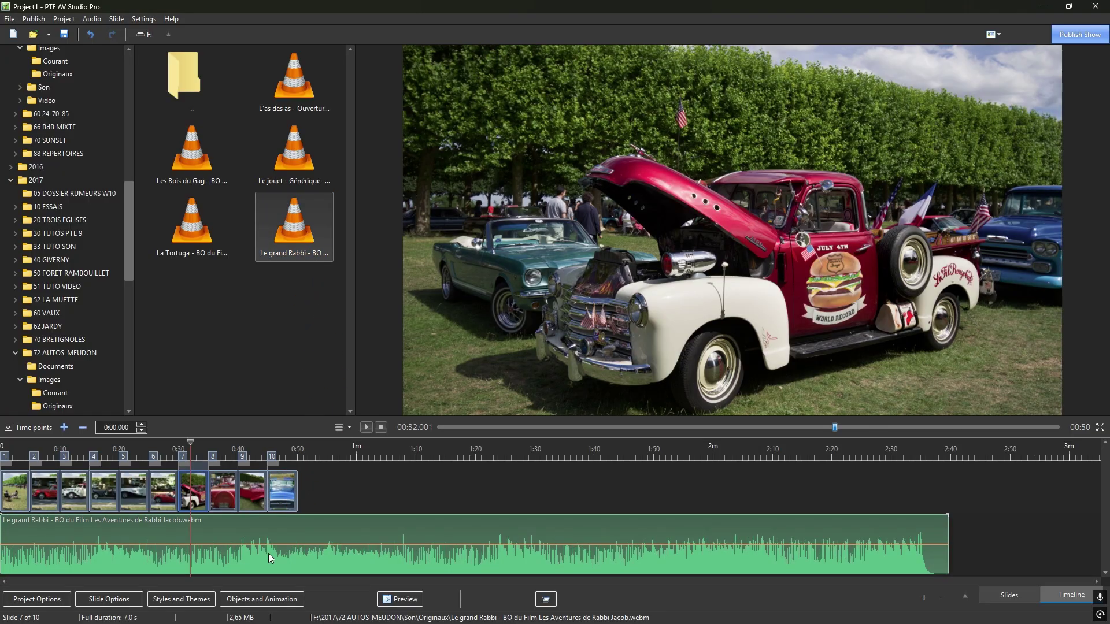
drag(949, 538, 298, 565)
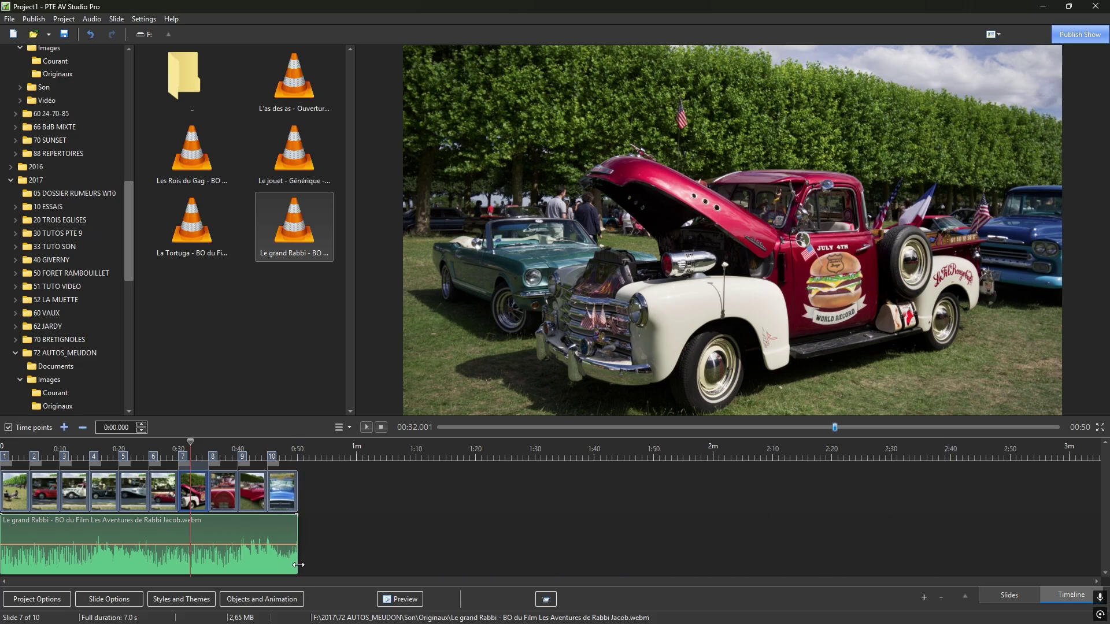
- Add a blank slide at the end of the show, after slide 10's blue car photo
click(1008, 595)
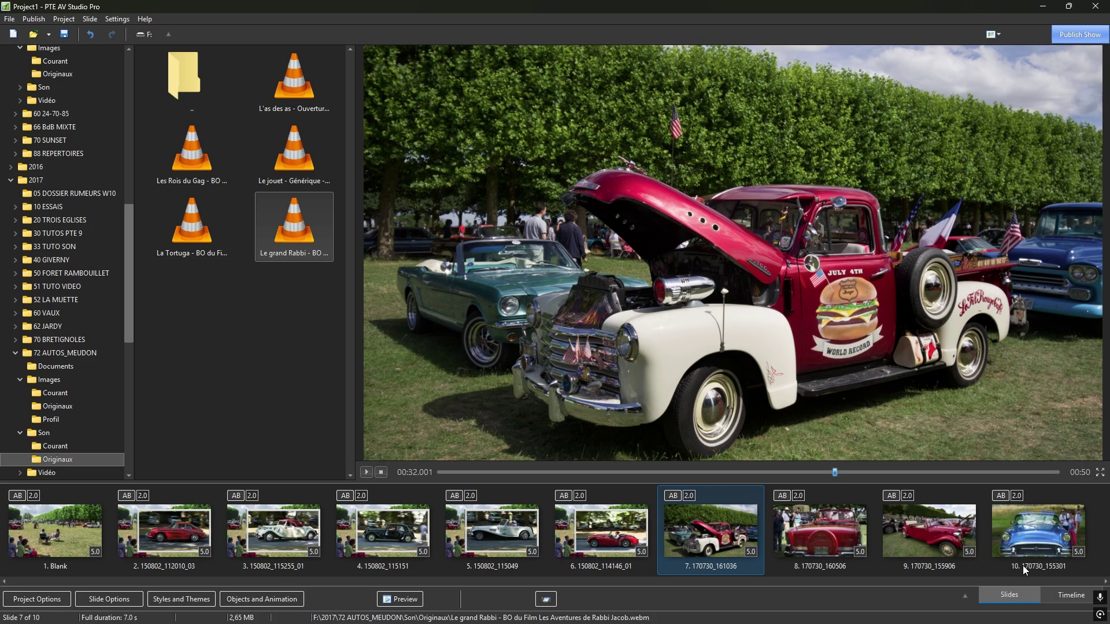
click(1072, 529)
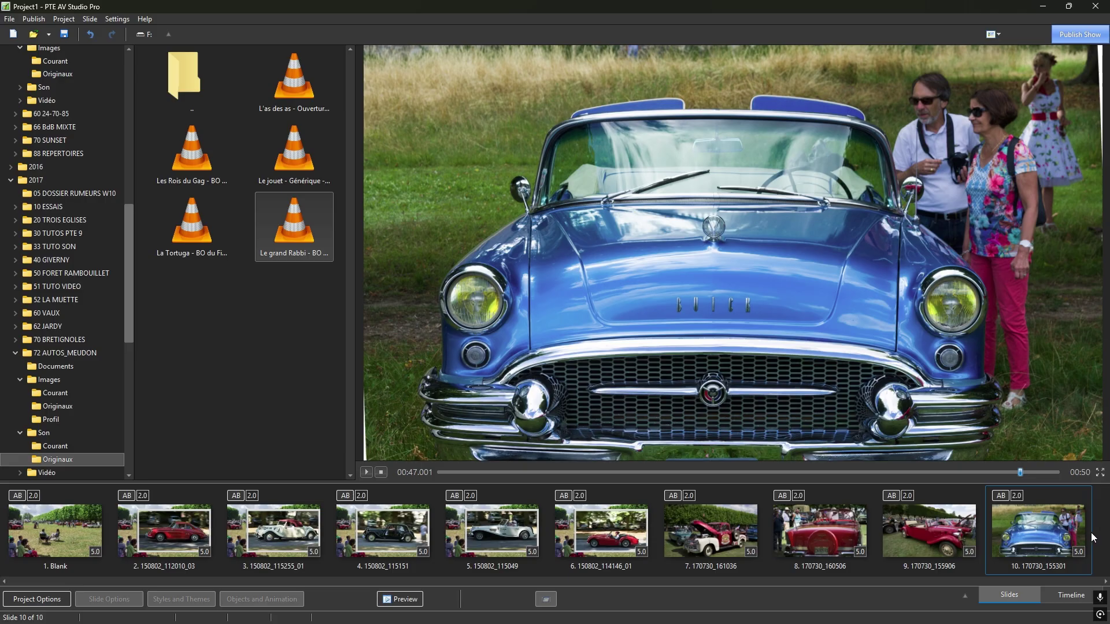
key(ctrl+b)
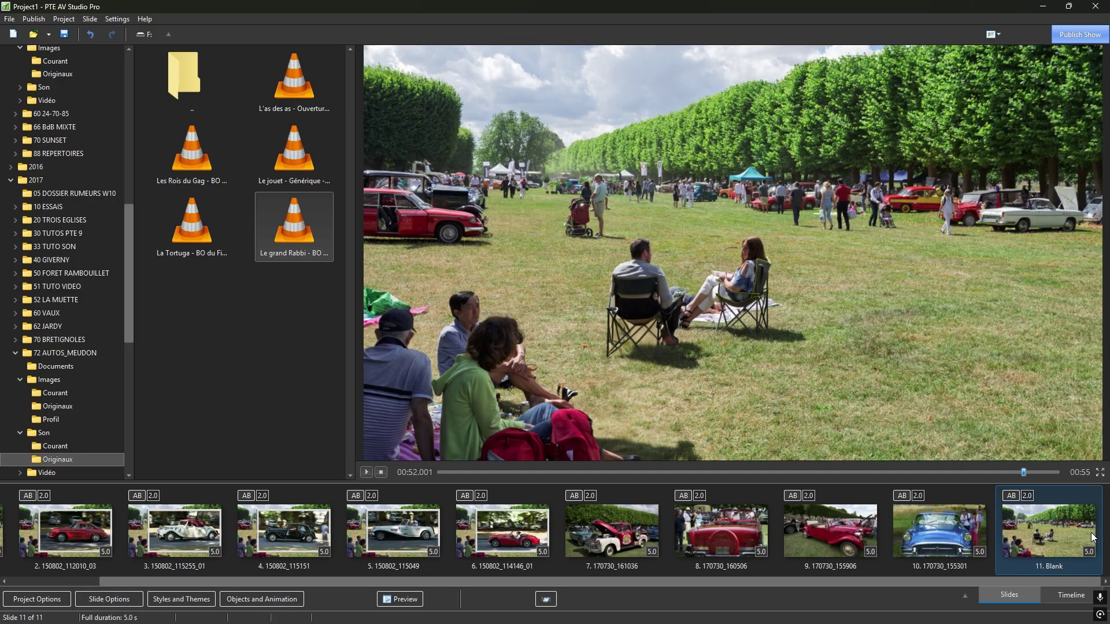
- Give blank slide 11 a solid black background in its slide options and set its duration to 2.0 seconds
double_click(1032, 529)
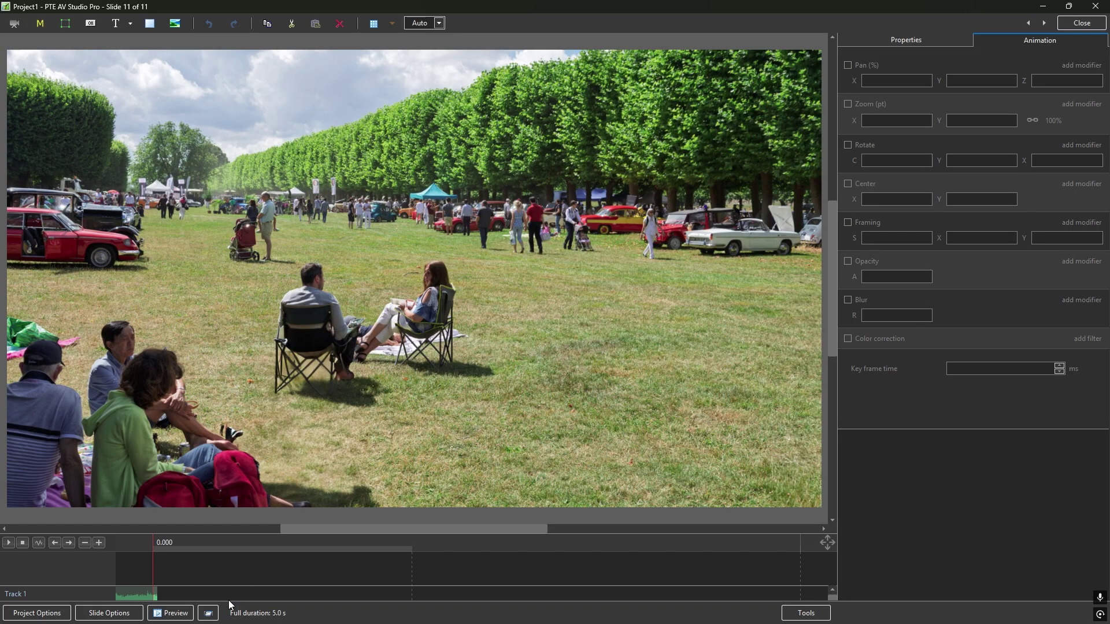
click(107, 614)
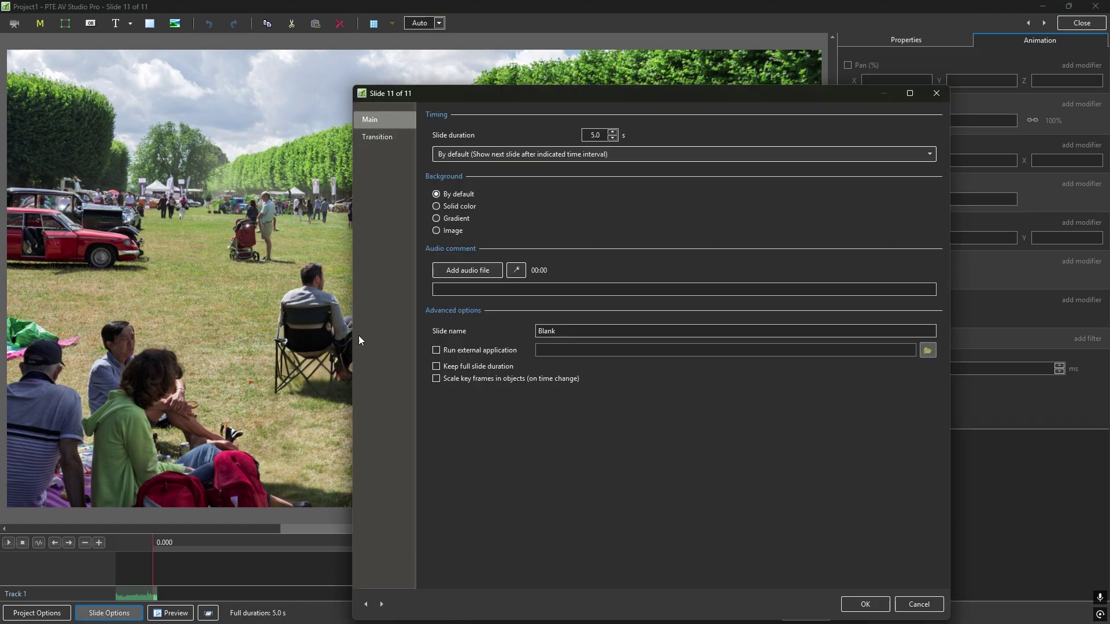
click(438, 207)
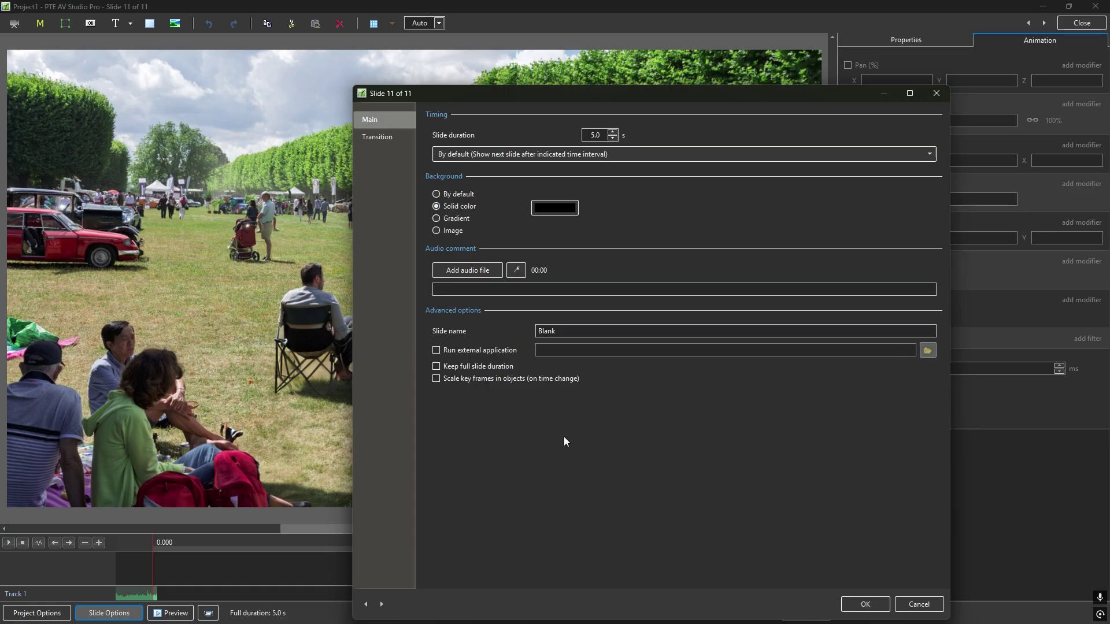
click(864, 607)
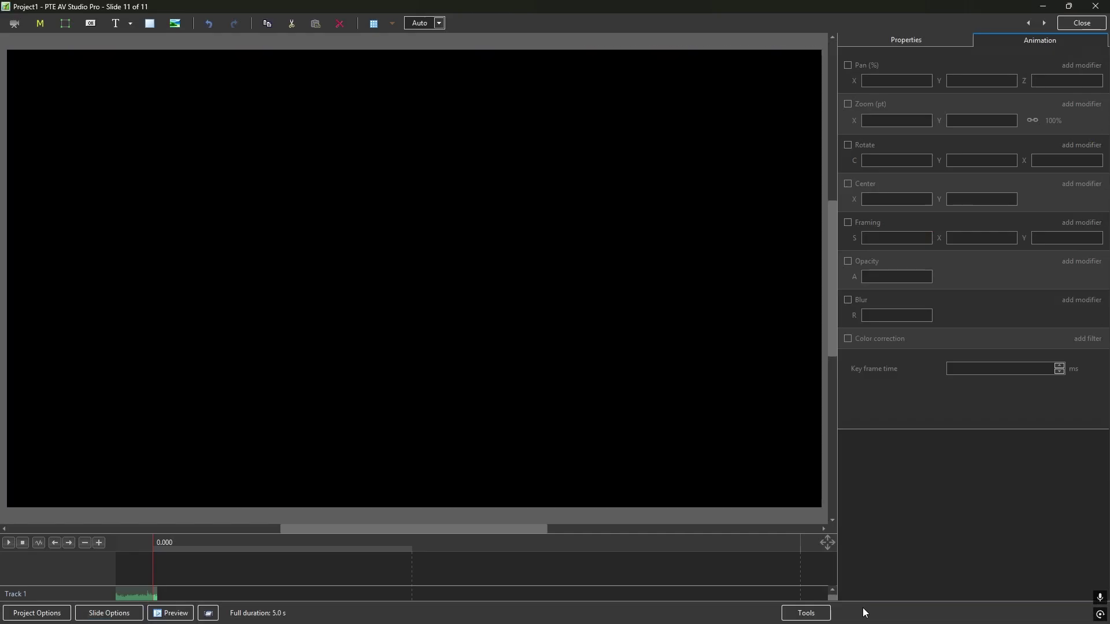
click(1081, 23)
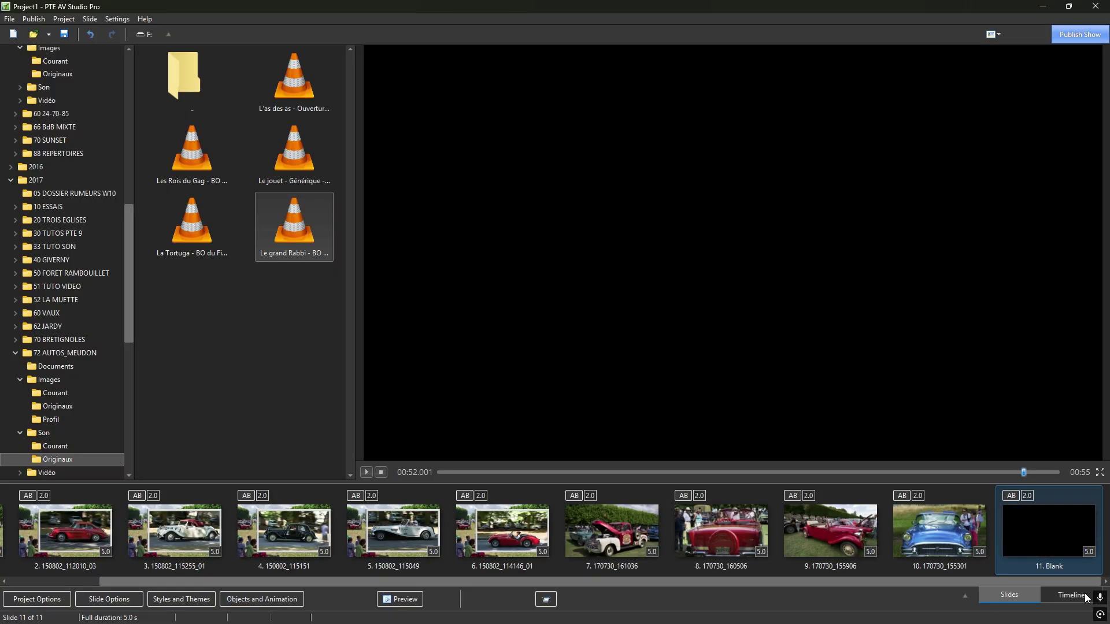
click(1089, 552)
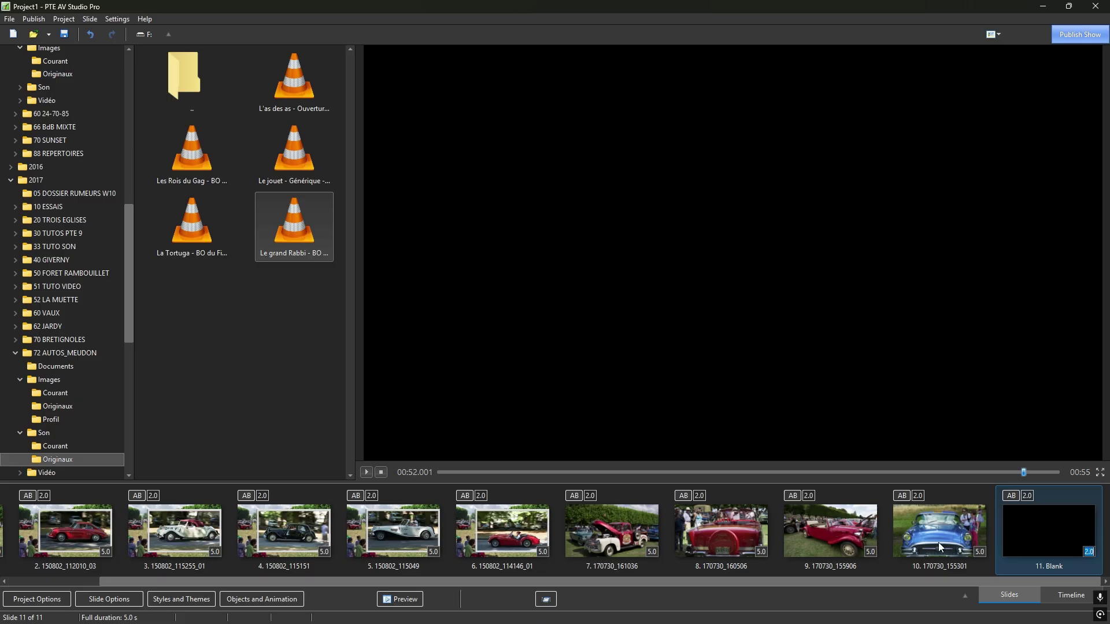
- Extend the Le grand Rabbi track on the timeline to the end of slide 11 and start the show preview
click(1075, 599)
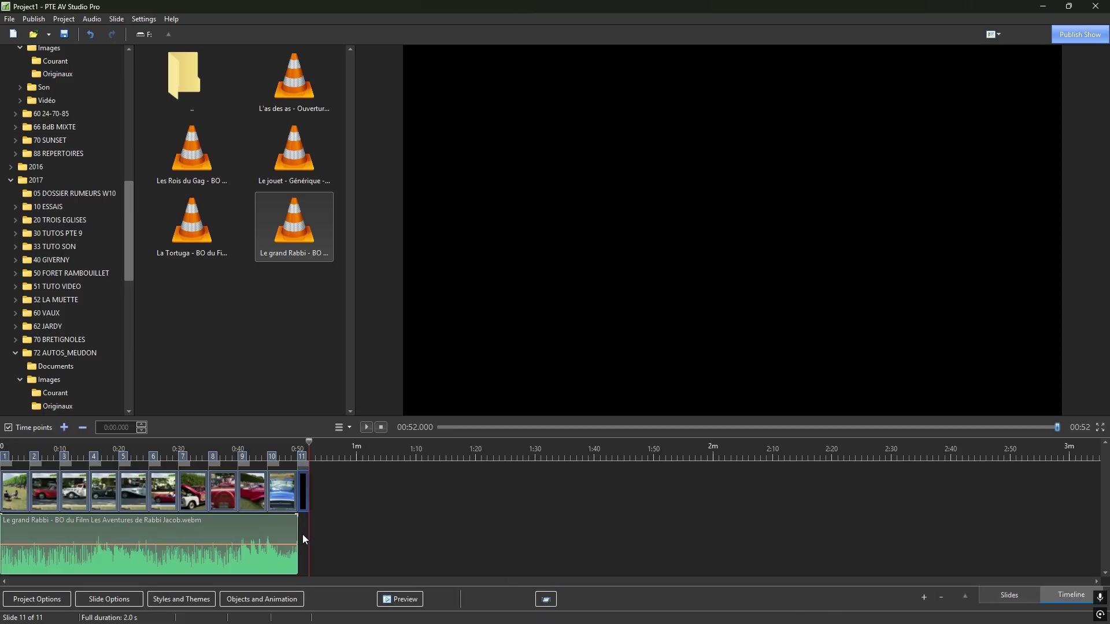
mouse_move(296, 527)
mouse_down()
mouse_move(307, 530)
mouse_move(303, 520)
mouse_up()
drag(307, 536, 306, 536)
click(401, 599)
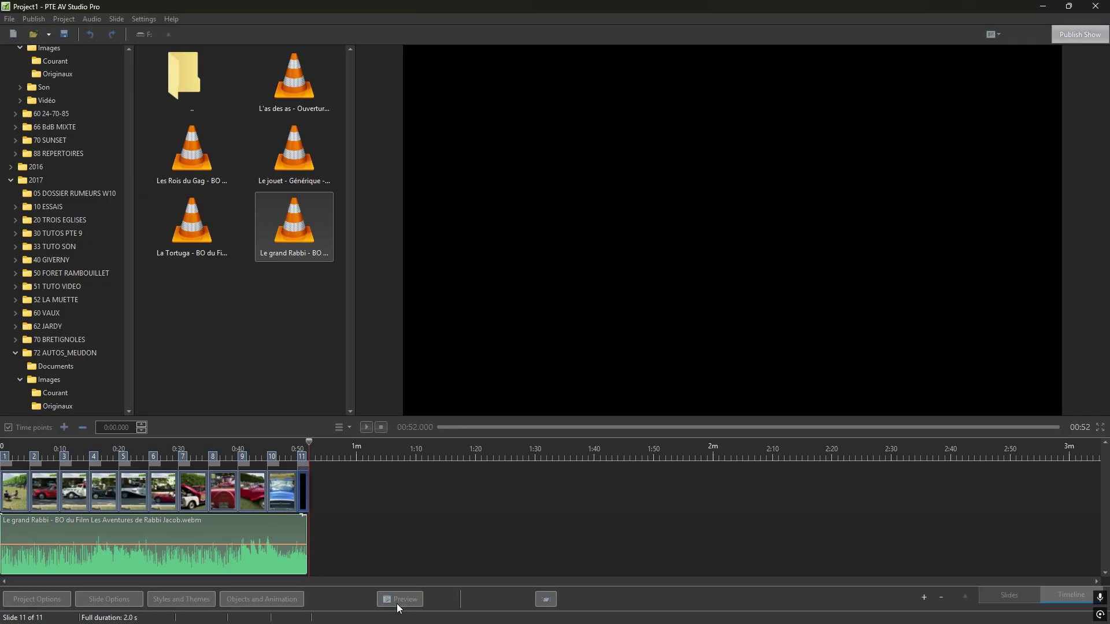